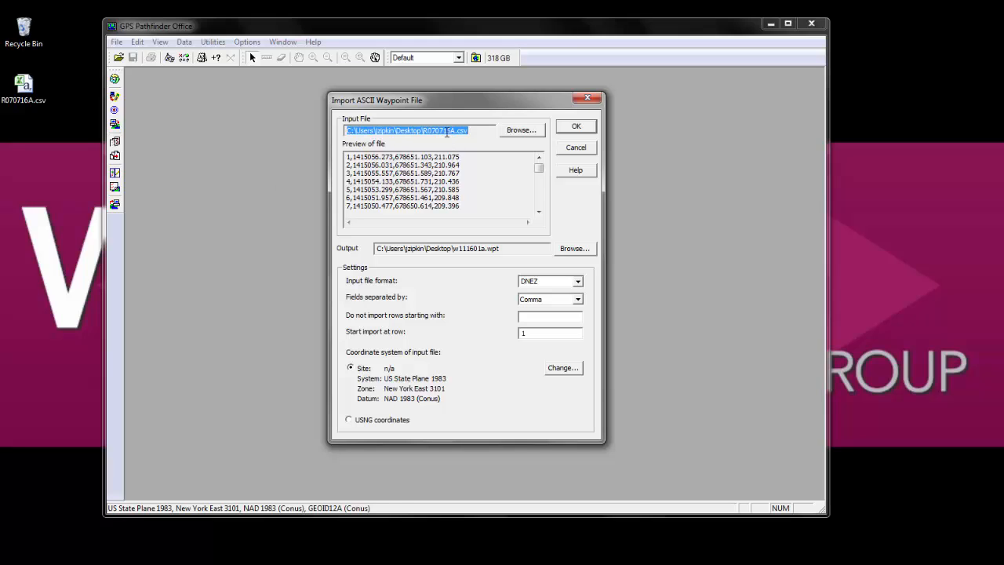
Step: Choose R070716A.csv on the Desktop as the waypoint import's input file and check the output file location
click(517, 130)
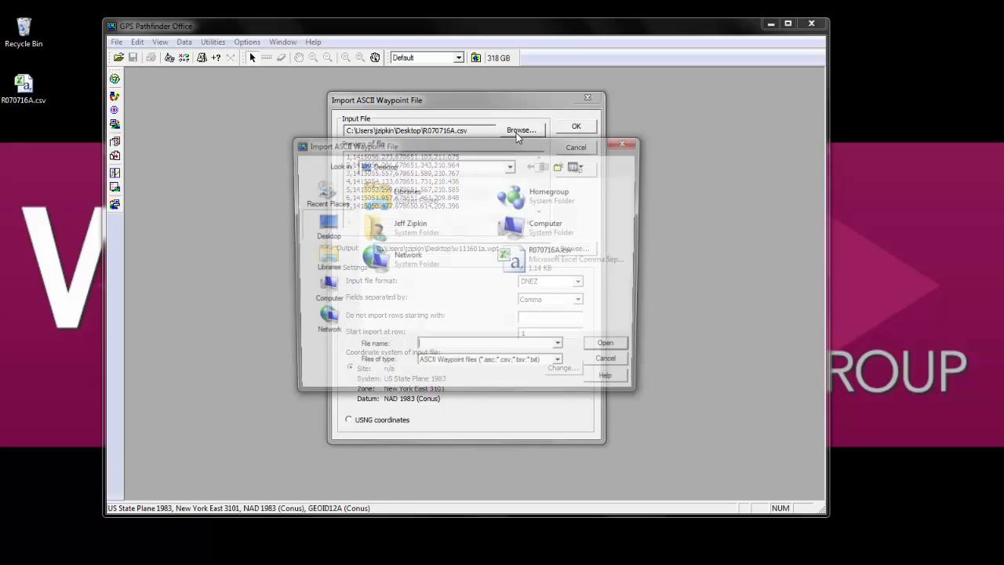
click(535, 267)
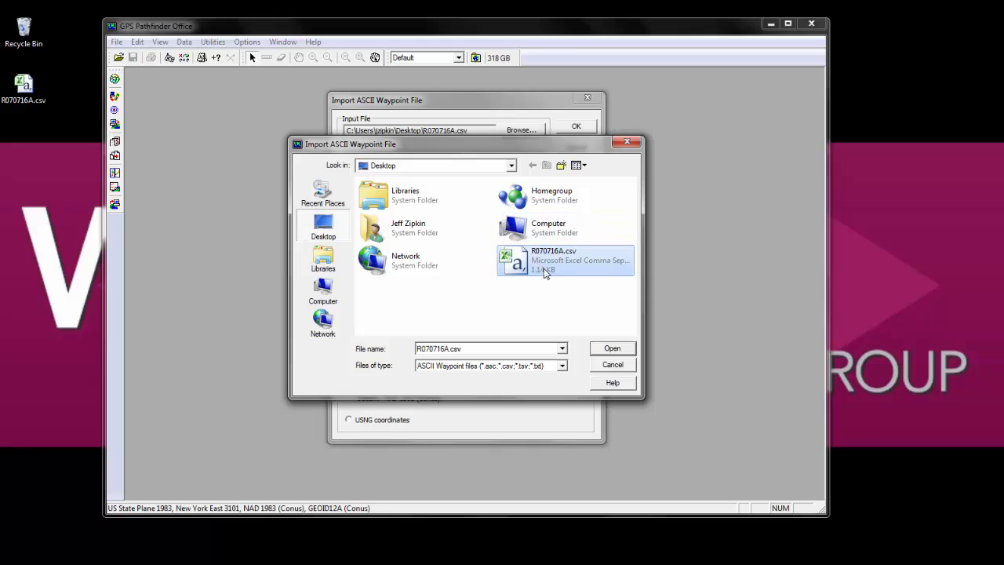
click(602, 350)
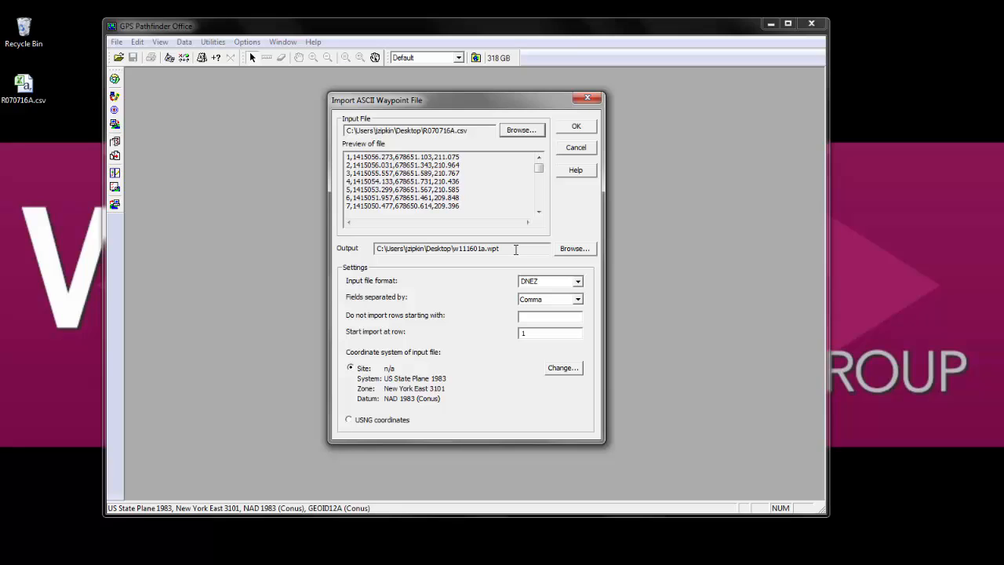
click(574, 249)
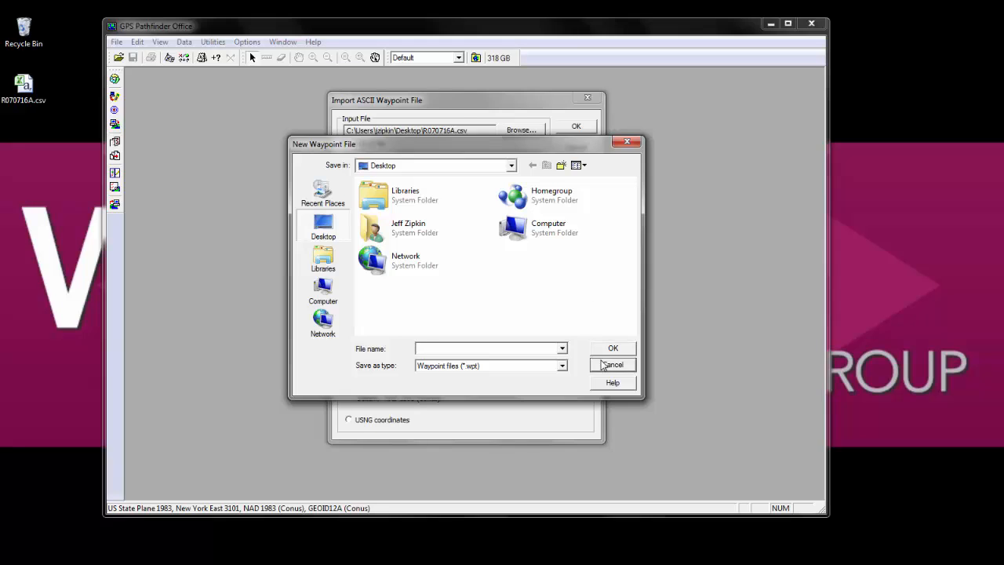
click(605, 365)
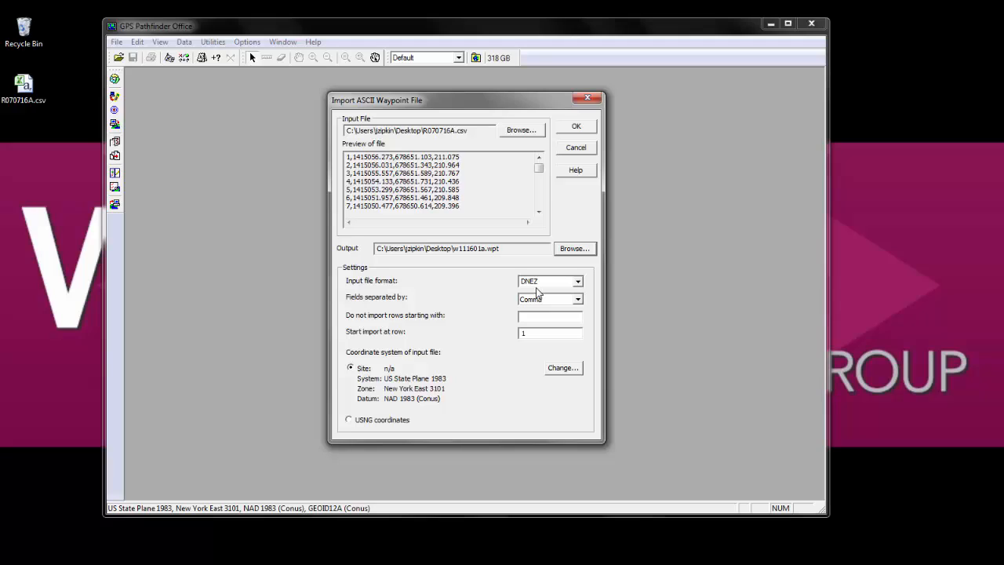
Step: Review the field-order options available for the input file format
click(577, 283)
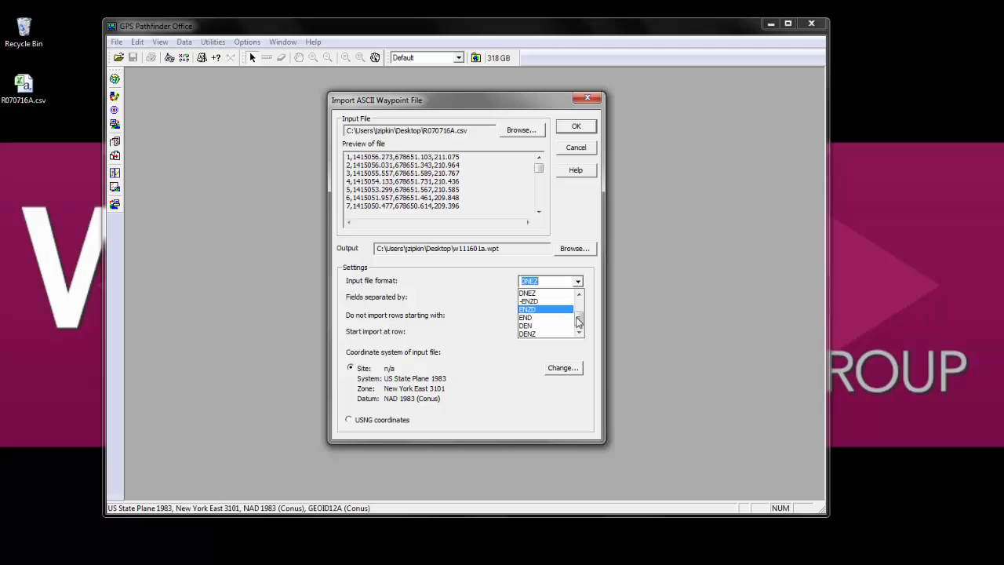
drag(578, 320, 579, 310)
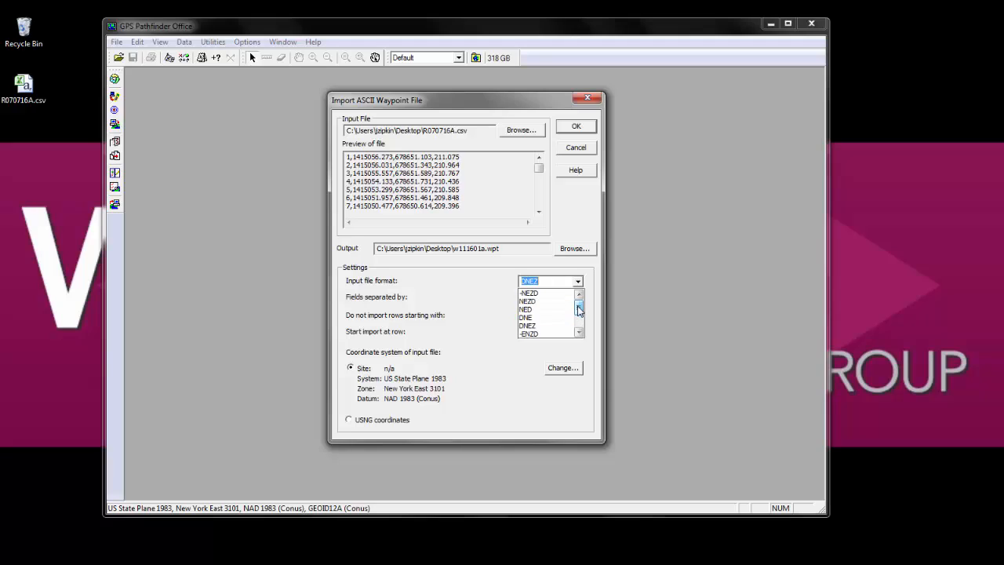
click(473, 301)
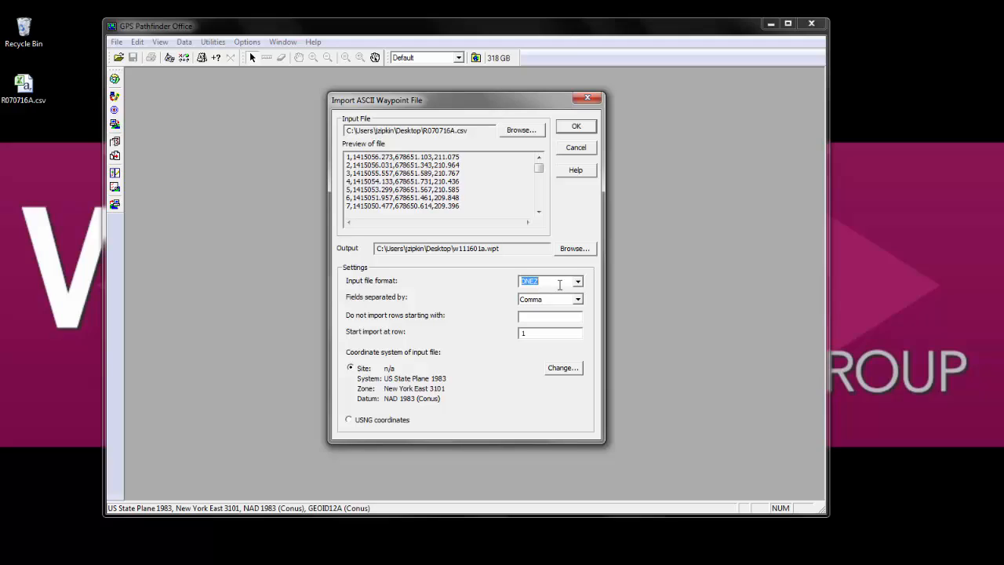
click(577, 282)
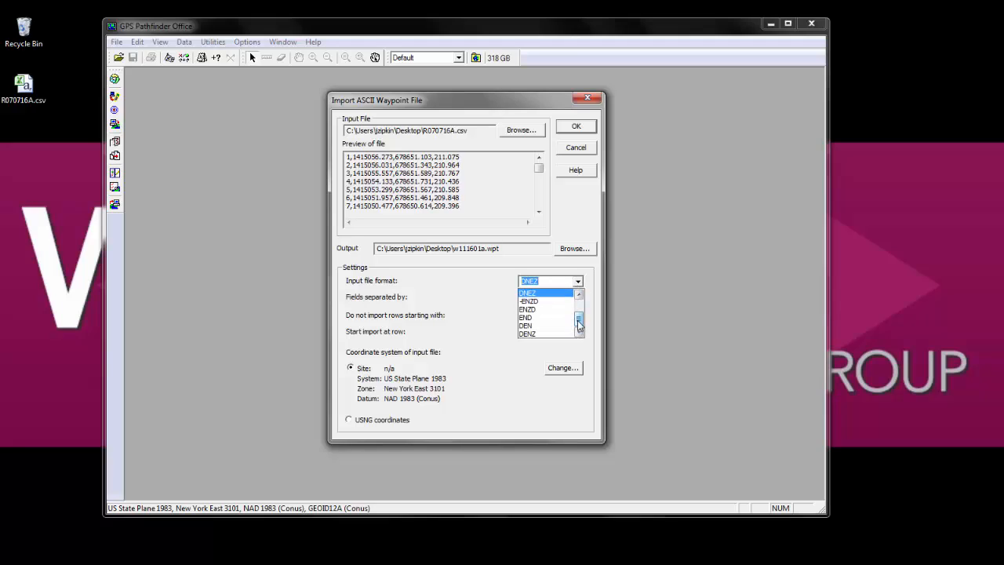
drag(578, 321, 579, 308)
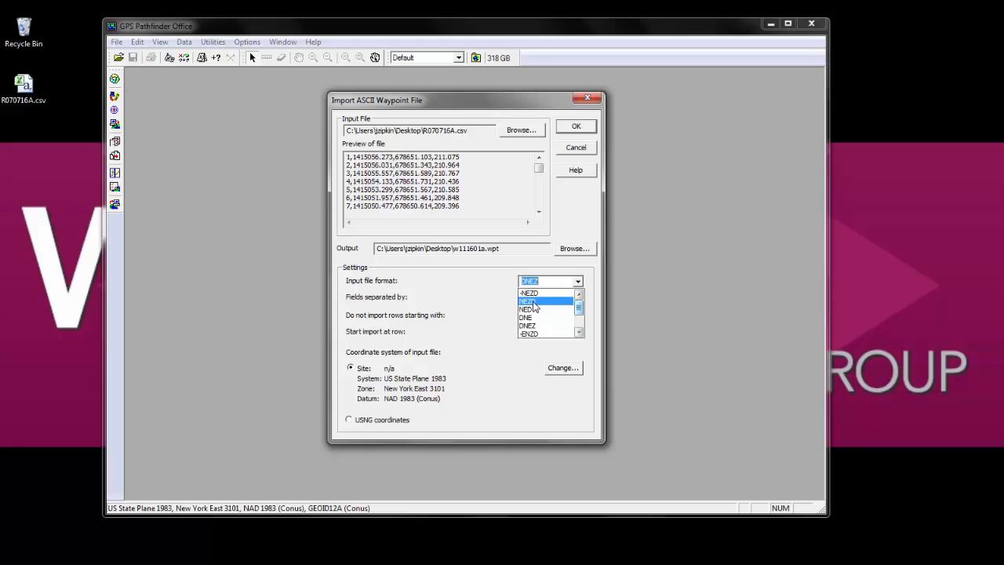
click(478, 304)
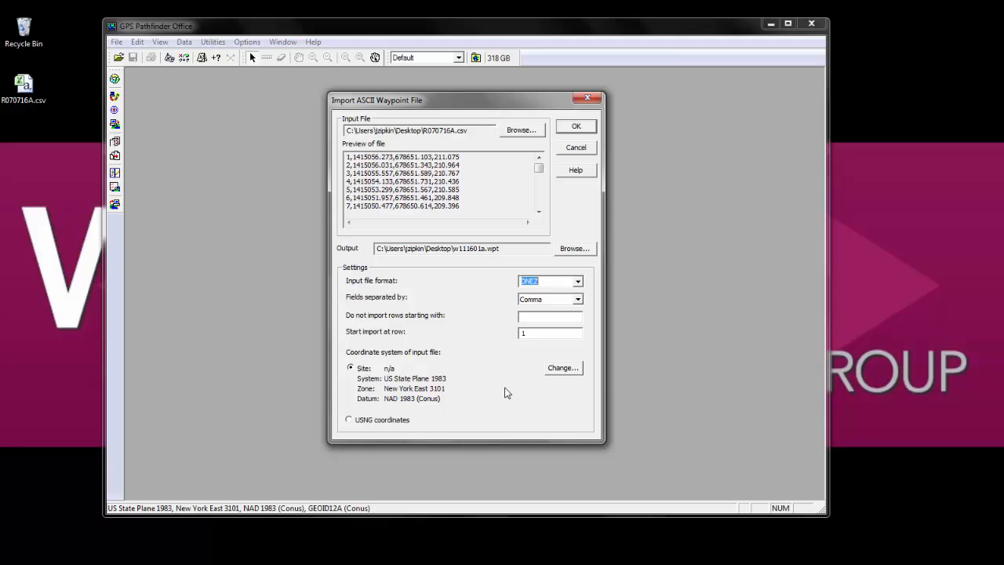
Step: Accept US State Plane 1983, New York East 3101 in US Survey Feet as the input coordinate system and import the waypoints
click(562, 368)
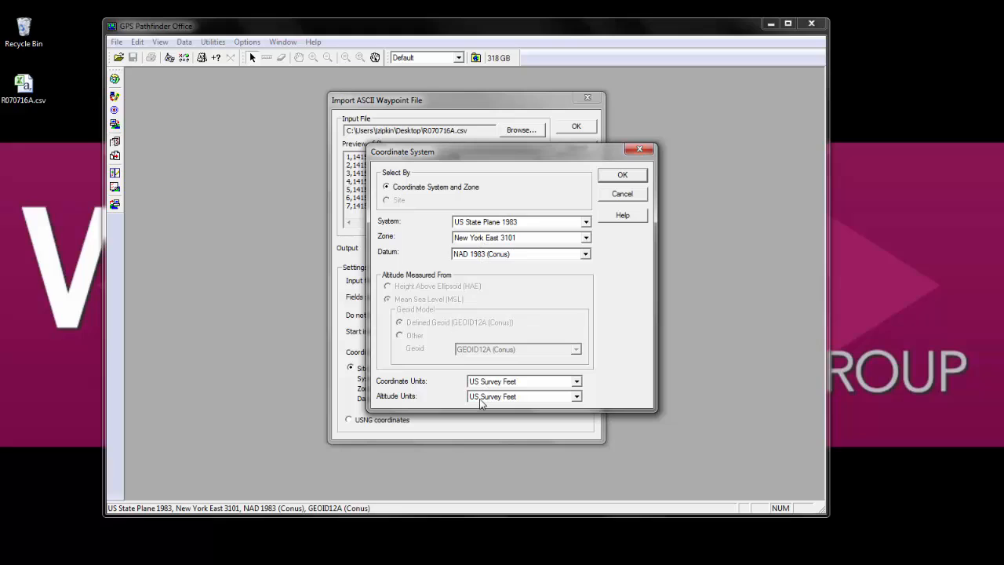
click(622, 175)
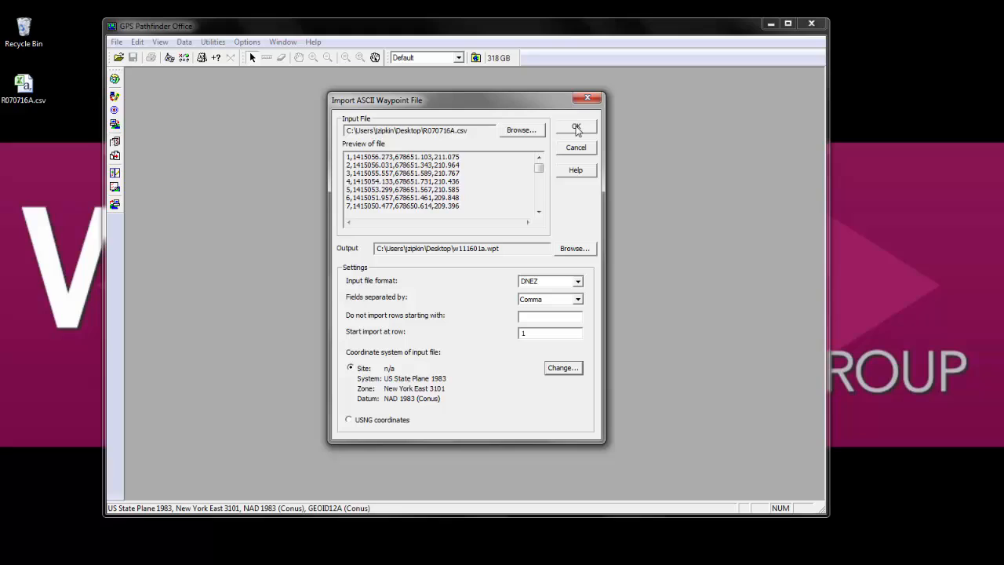
click(576, 127)
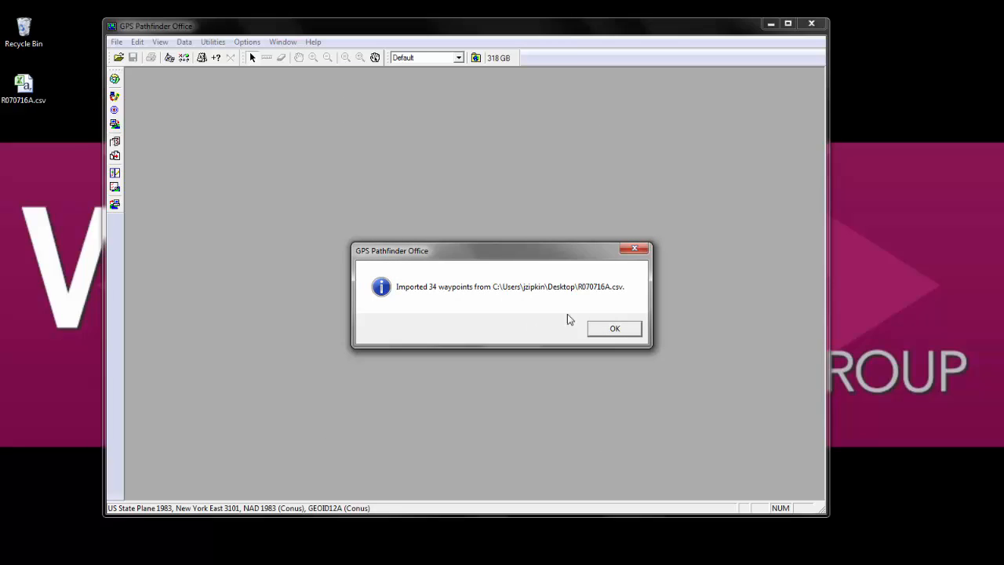
click(614, 330)
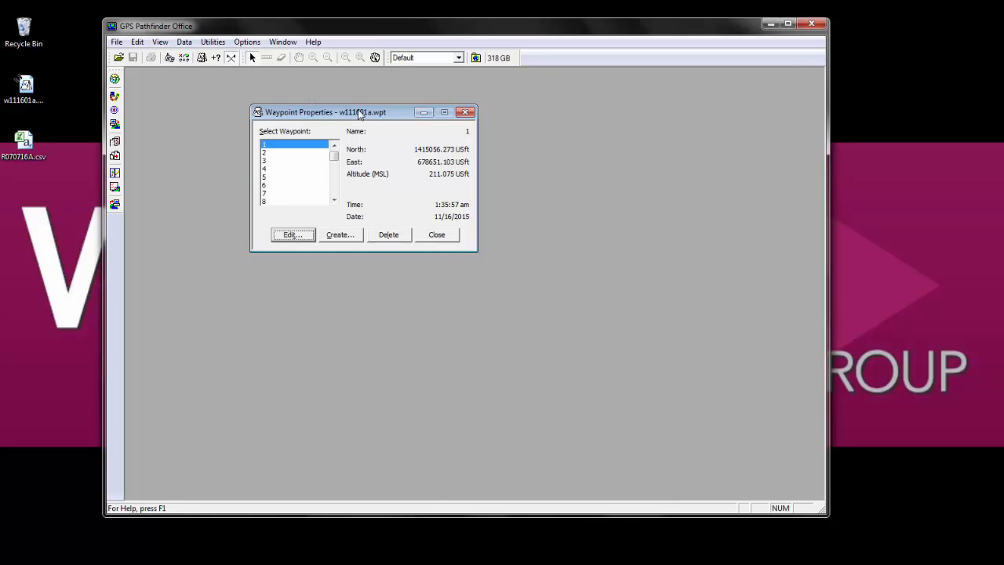
Step: View the imported waypoints on the map, then close the map
drag(357, 112, 674, 93)
click(160, 41)
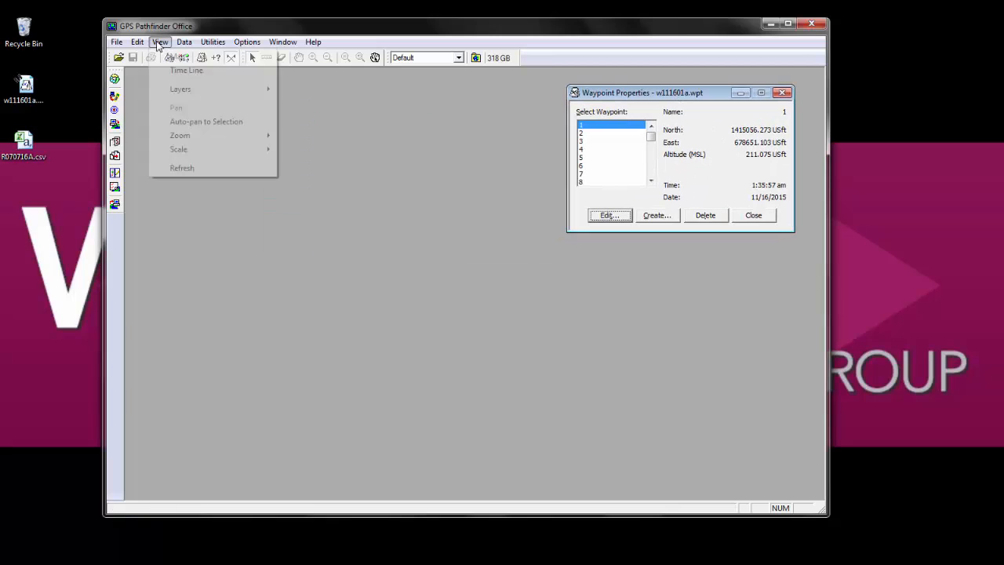
click(168, 56)
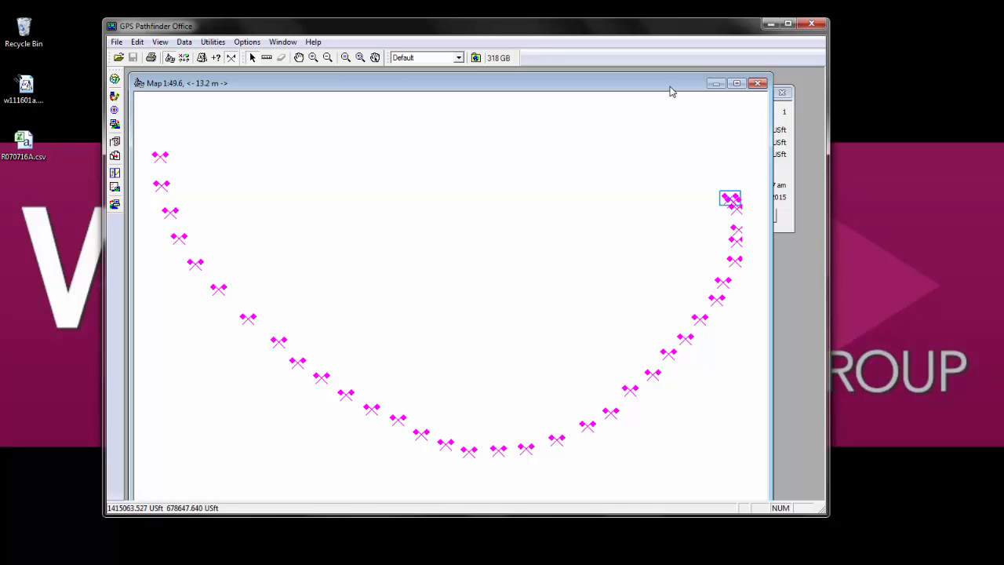
click(759, 84)
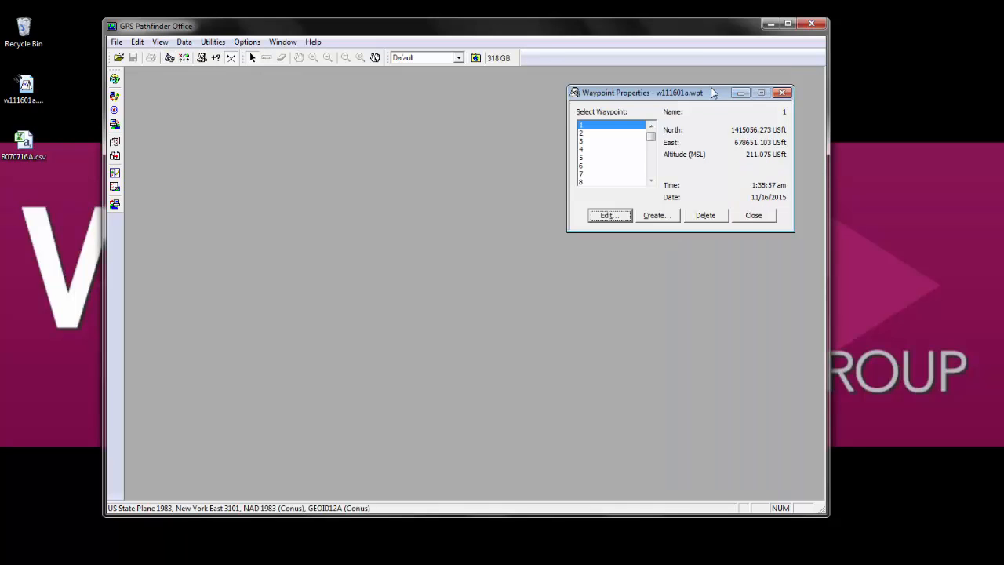
drag(764, 97, 521, 108)
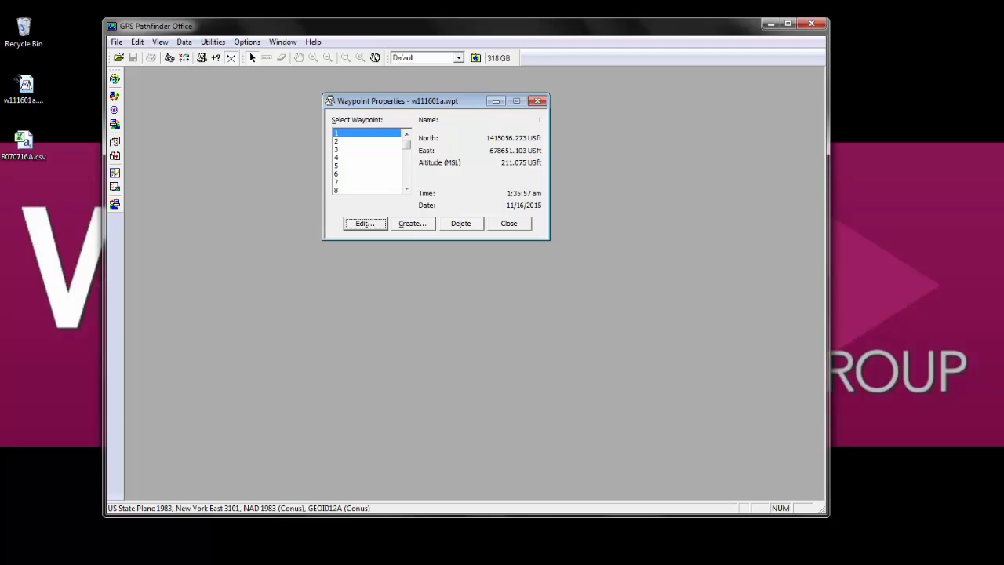
Step: Connect to the GIS Datalogger on Windows Mobile in Data Transfer and add the waypoint file w111601a.wpt to the files to send
click(278, 559)
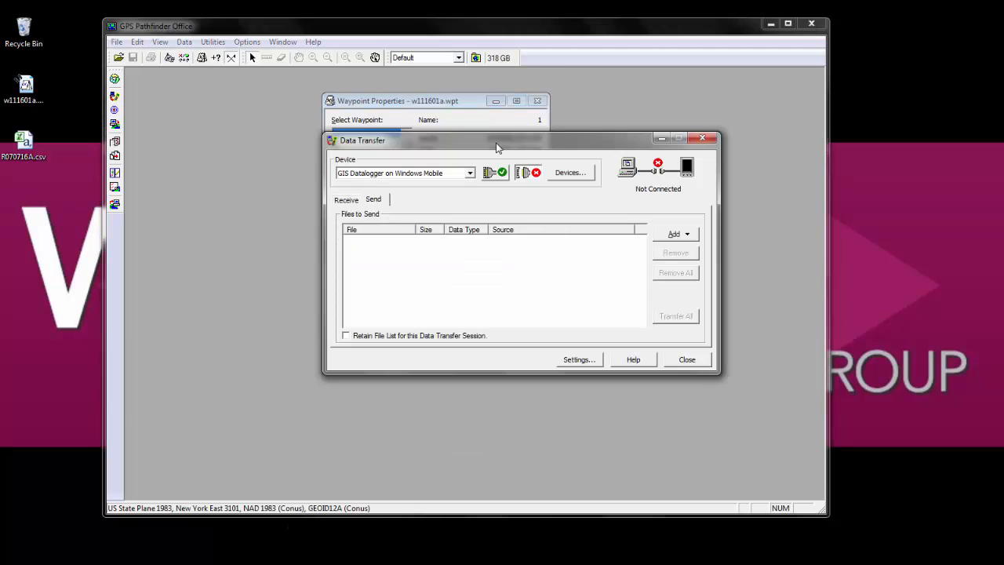
click(495, 177)
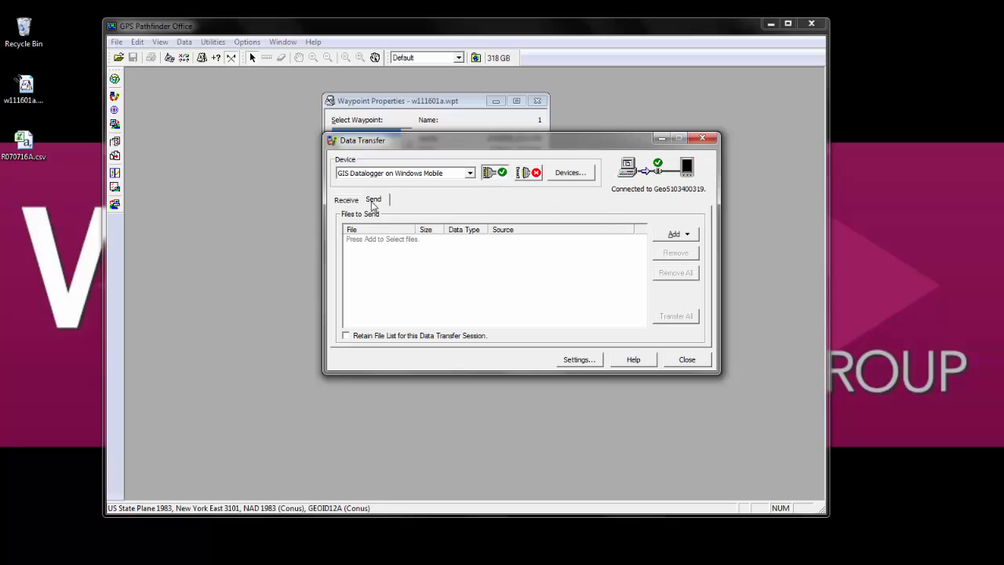
click(671, 235)
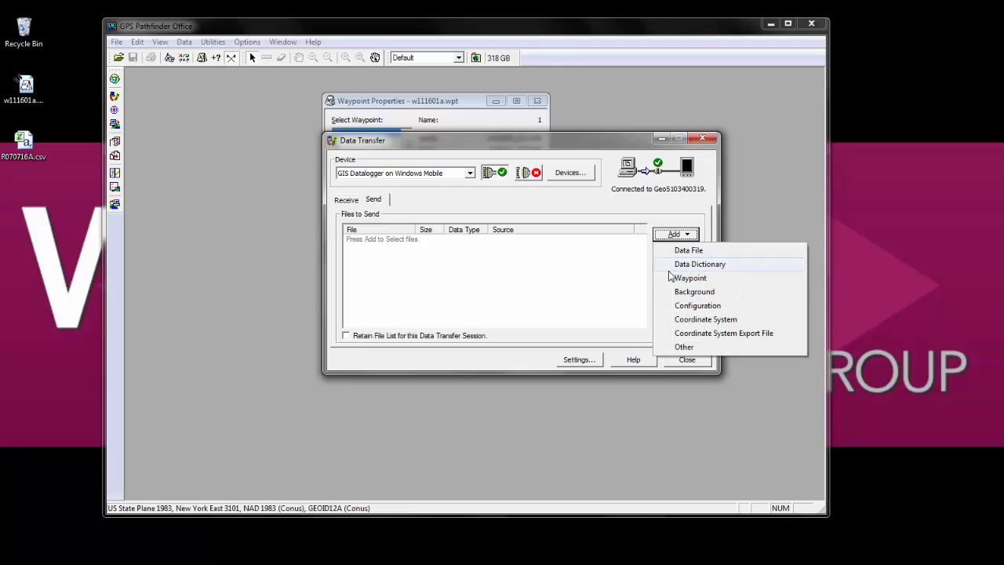
click(679, 278)
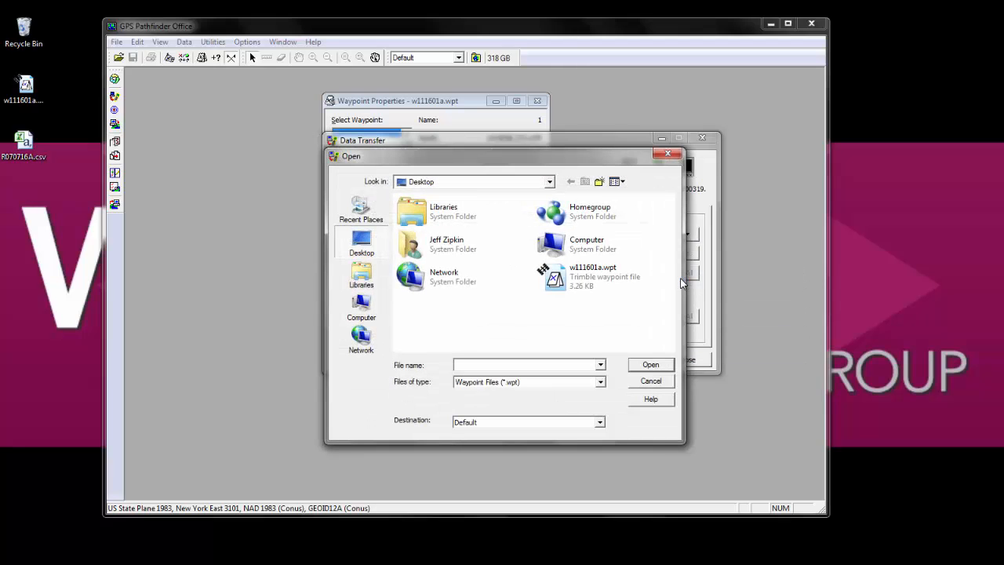
click(578, 281)
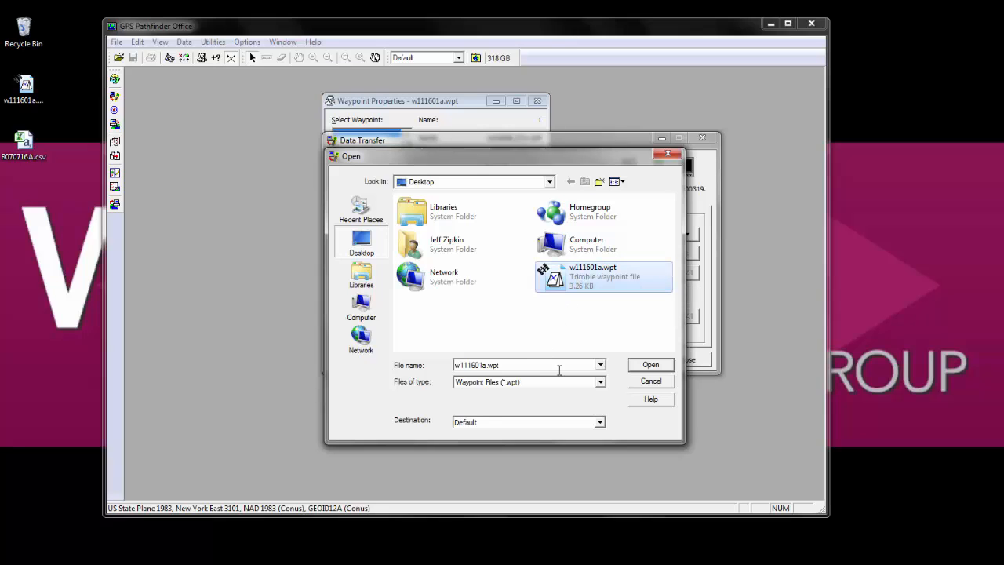
click(650, 365)
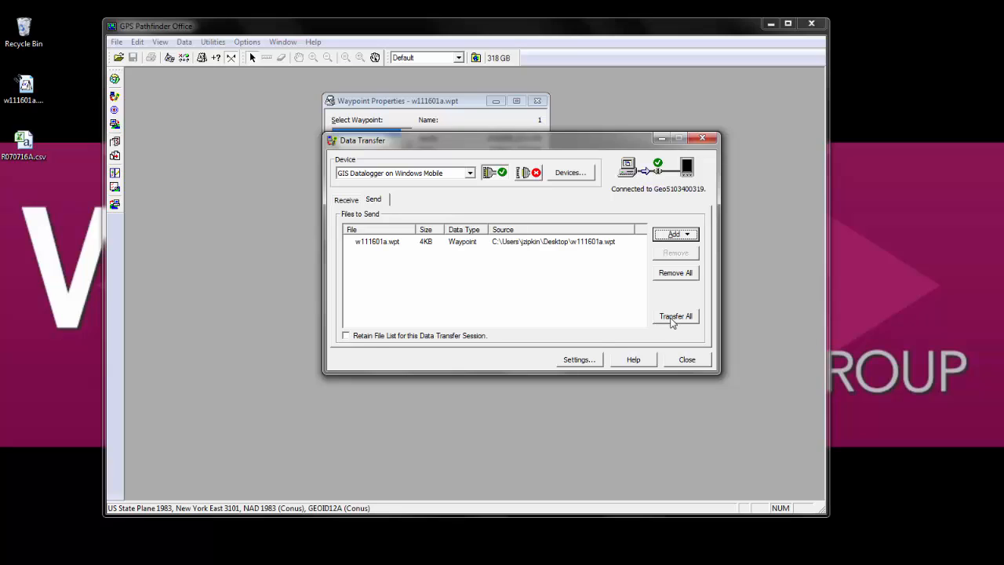
Step: Transfer the listed waypoint file to the connected datalogger and close Data Transfer
click(672, 316)
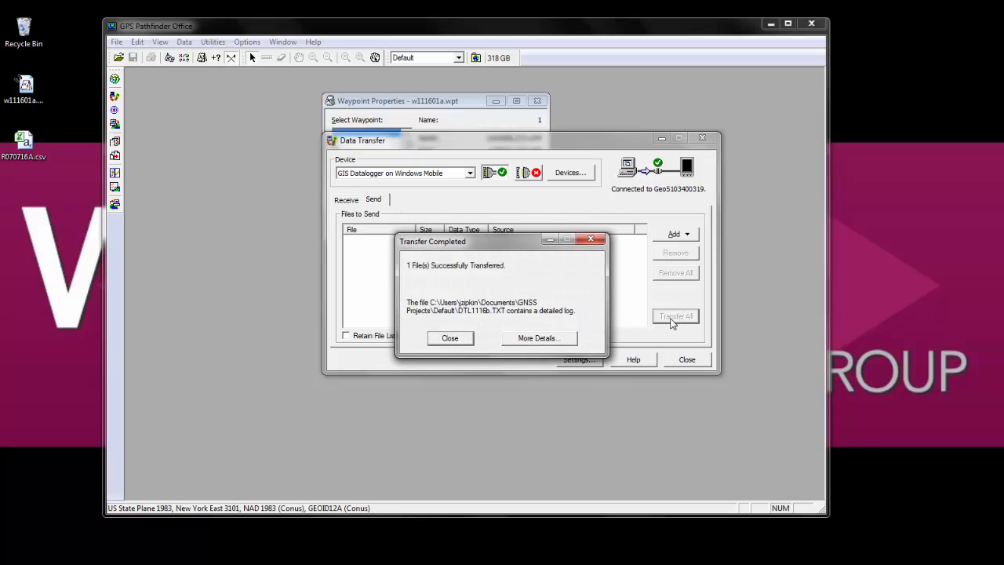
click(590, 238)
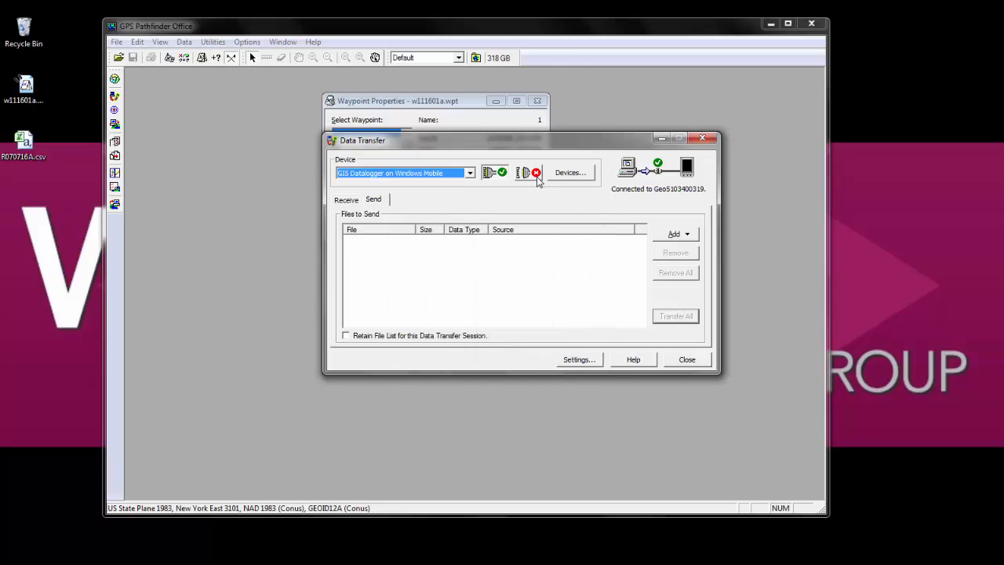
click(703, 139)
Step: Switch to TerraSync in MyMobiler and open the Coordinate System settings in Setup
click(770, 24)
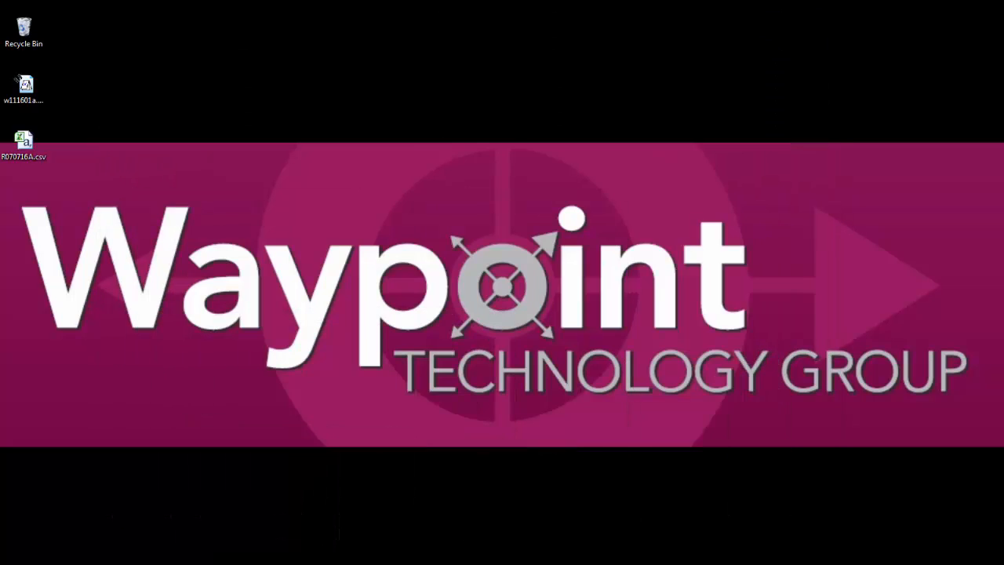
click(205, 560)
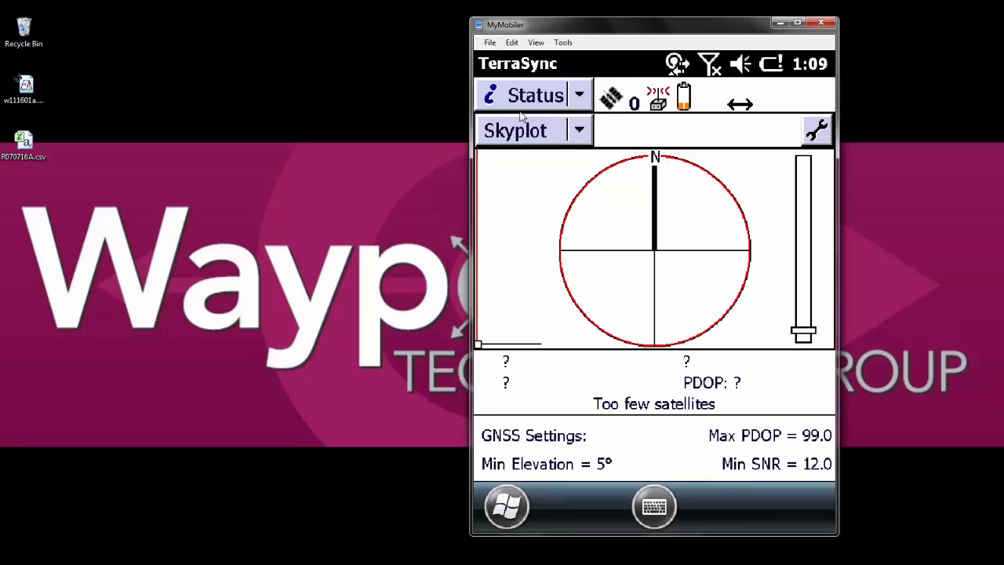
click(578, 96)
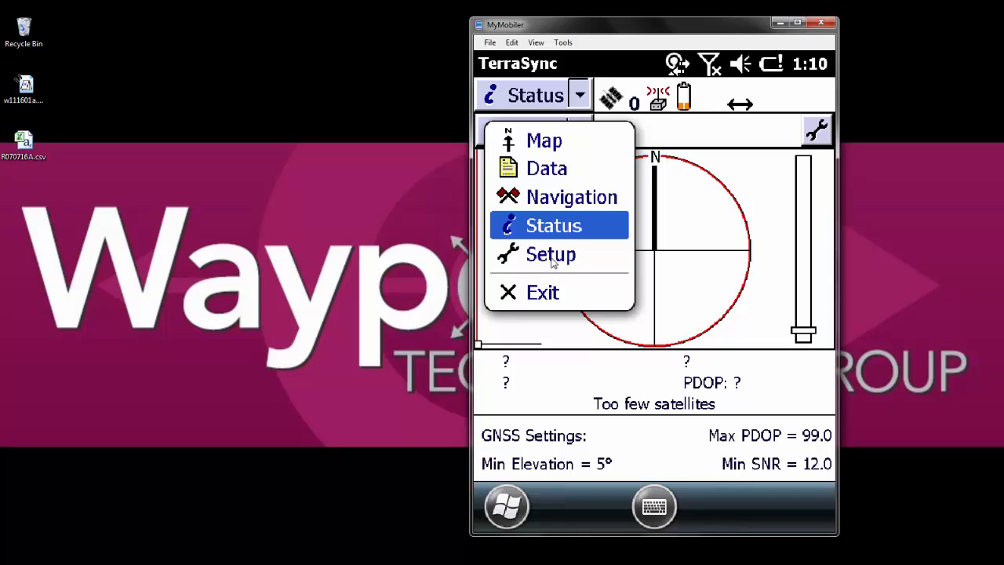
click(552, 263)
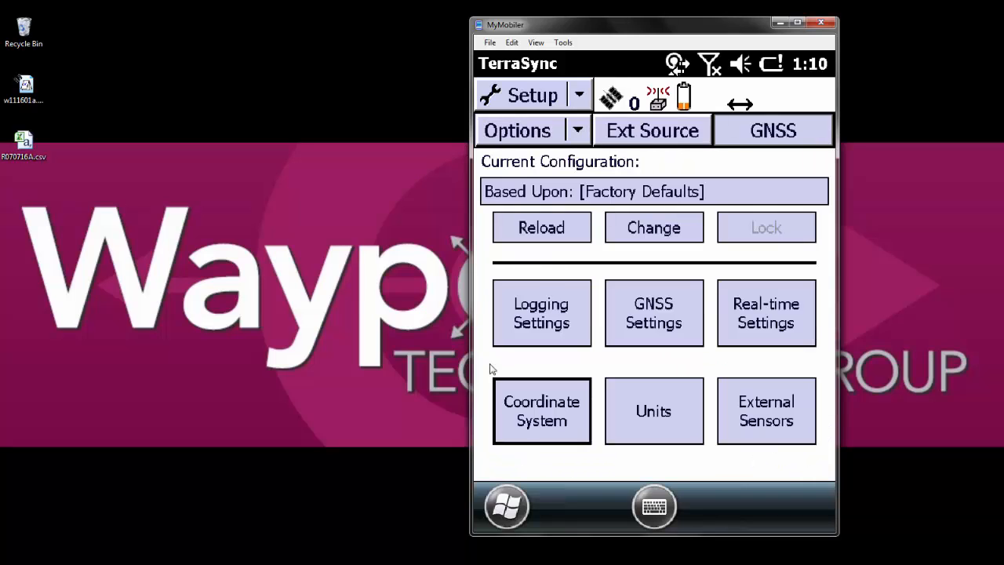
click(540, 413)
Step: Set the coordinate system to US State Plane 1983
click(797, 274)
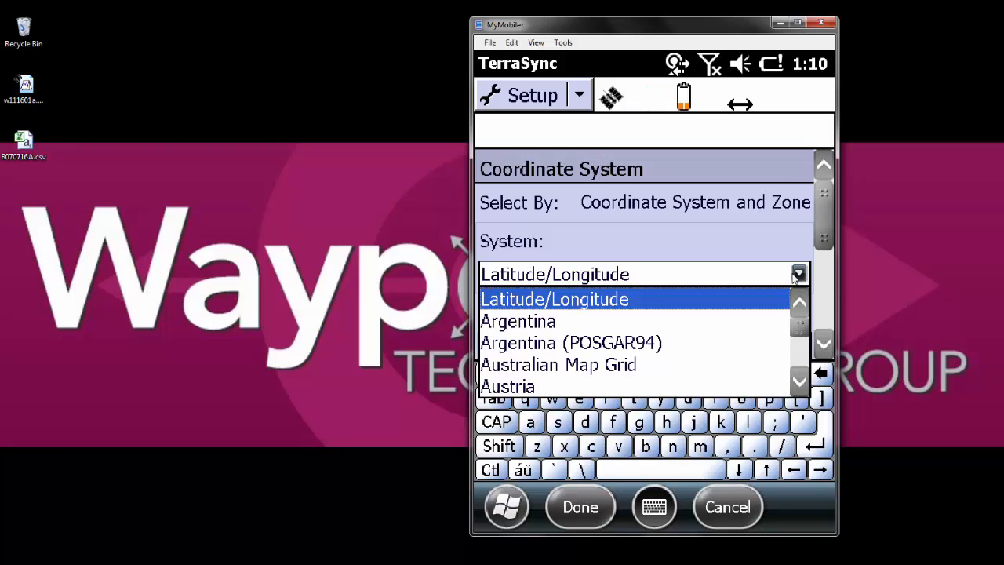
scroll(796, 277, down, 5)
scroll(796, 277, down, 10)
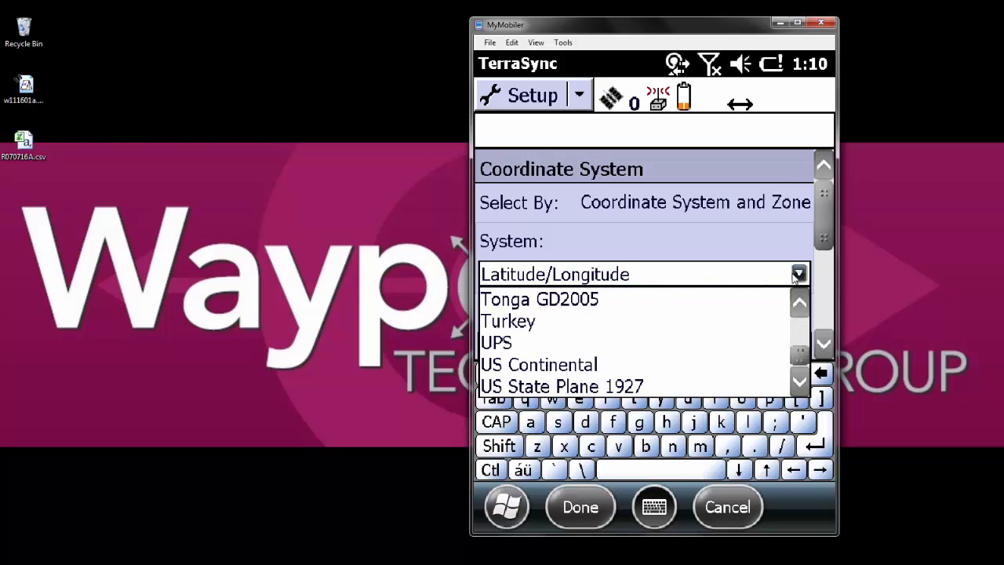
scroll(796, 277, down, 1)
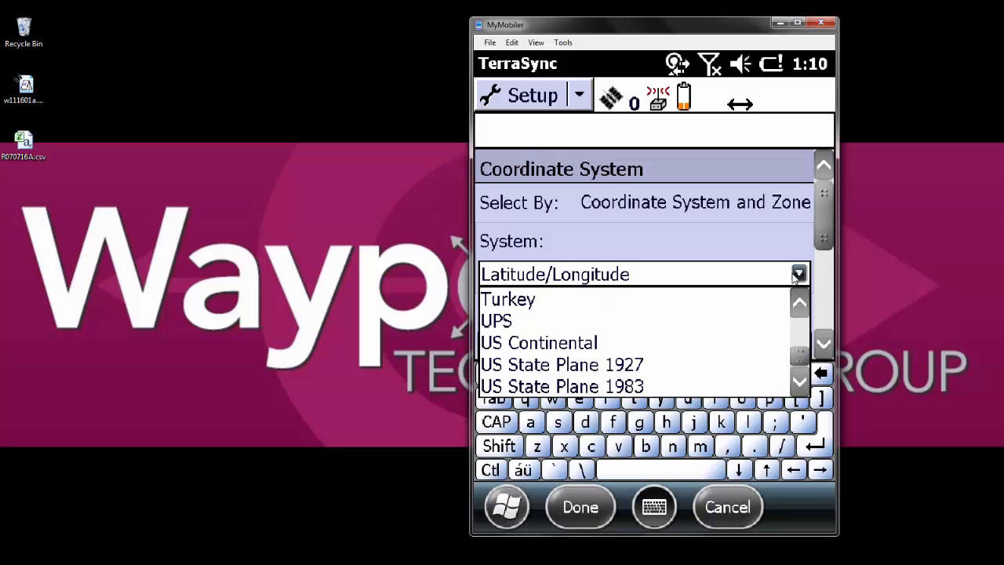
key(Return)
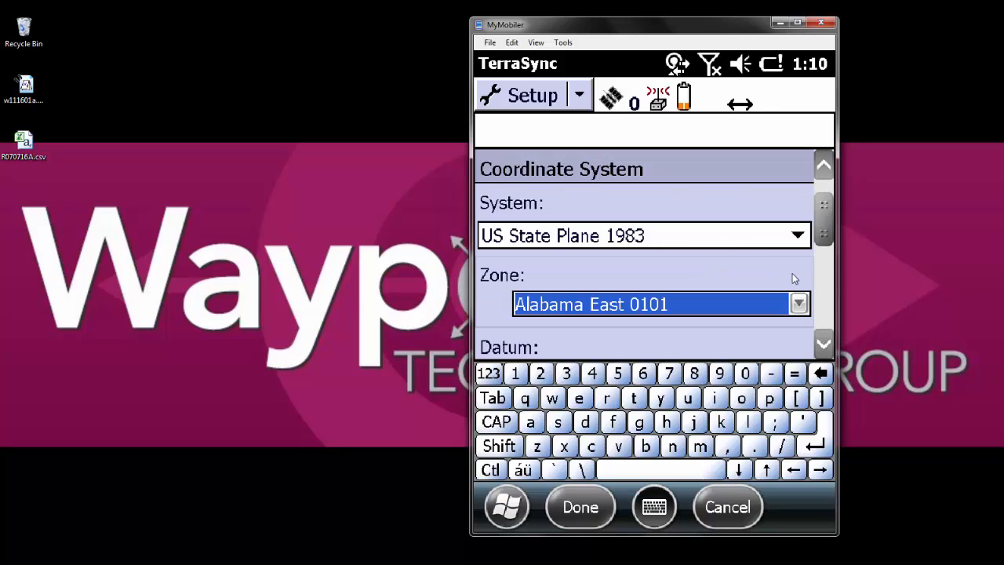
Step: Set the State Plane zone to New York East 3101
key(Return)
scroll(792, 273, down, 20)
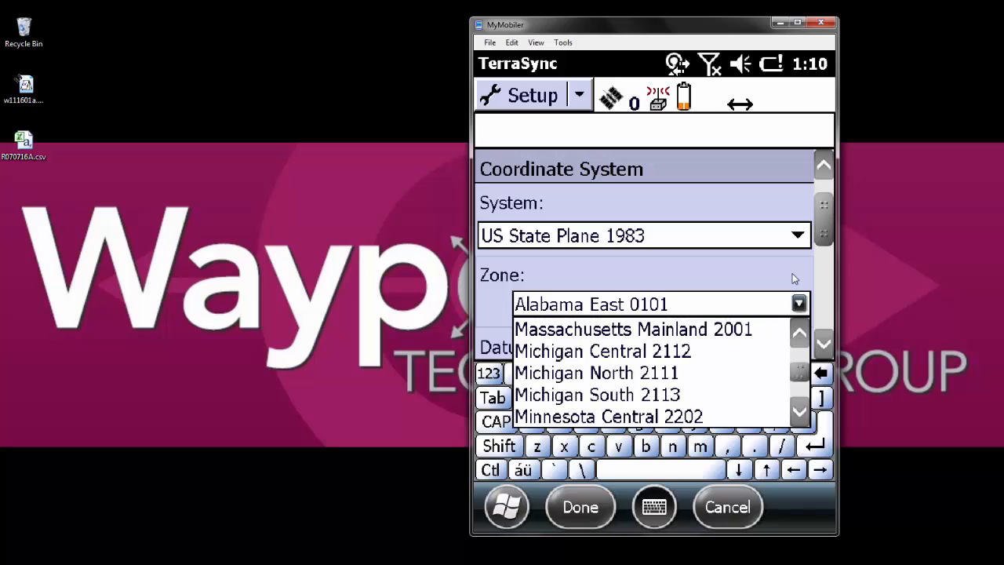
scroll(792, 275, up, 19)
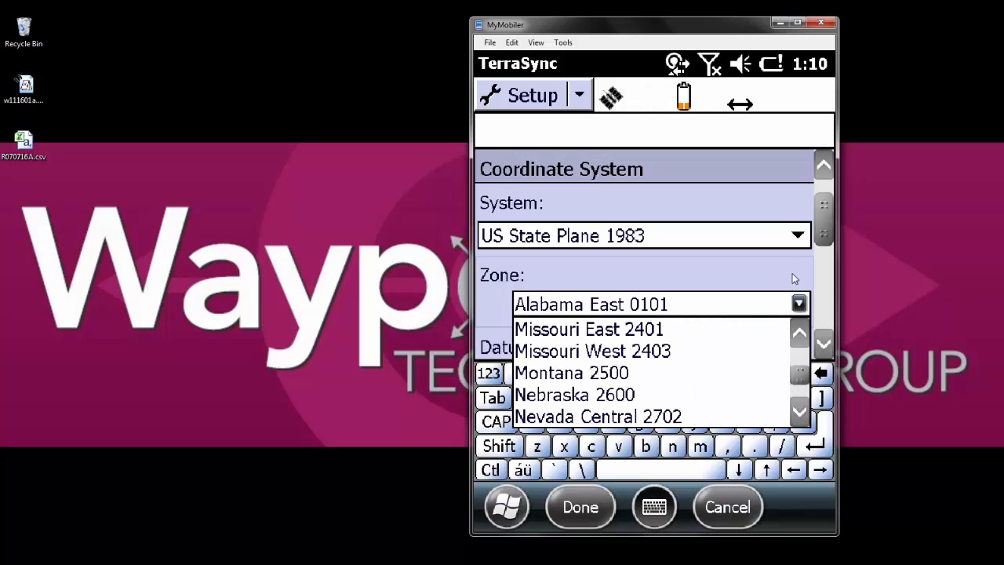
scroll(792, 273, down, 3)
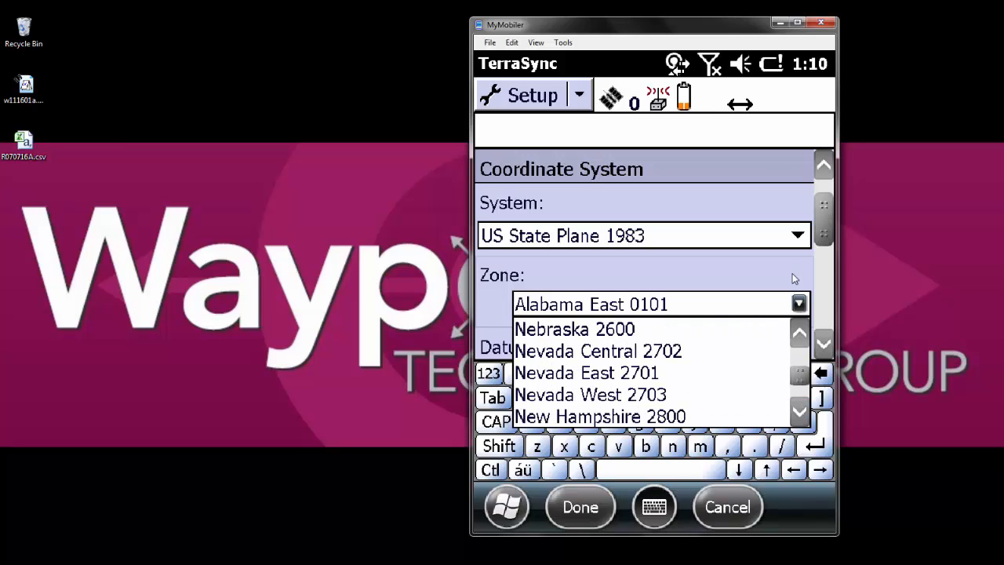
scroll(792, 274, down, 2)
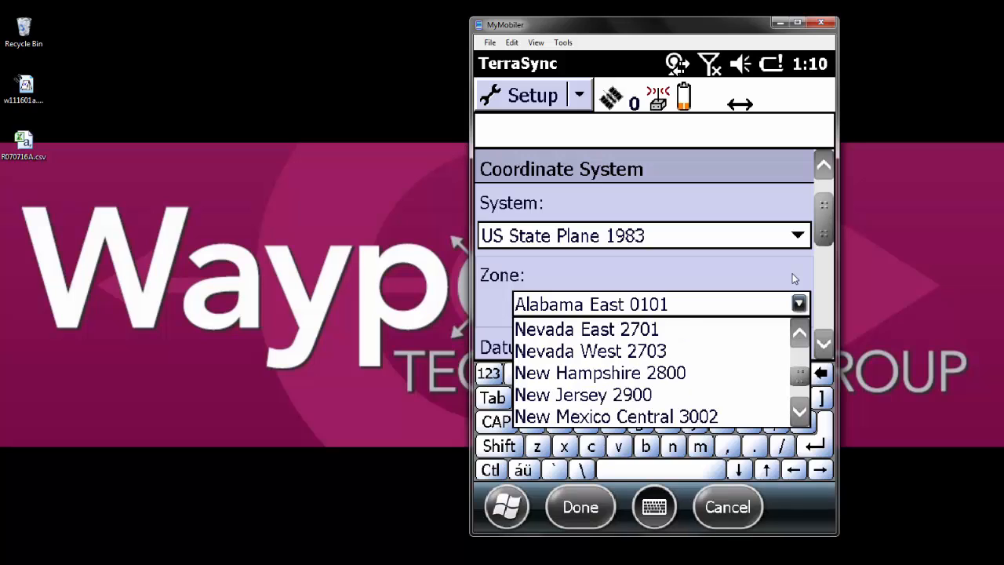
scroll(792, 279, down, 1)
scroll(792, 279, down, 1)
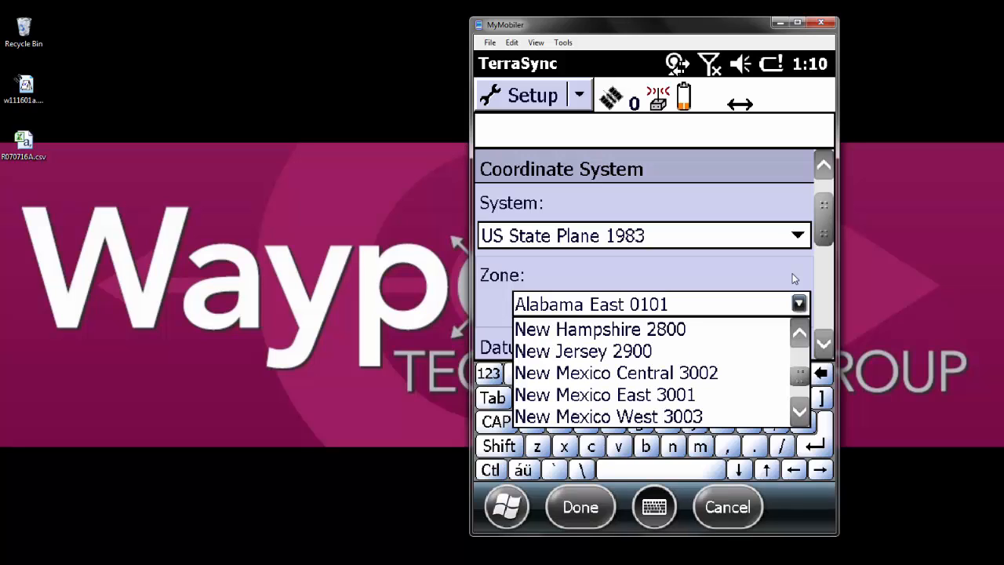
scroll(792, 279, down, 3)
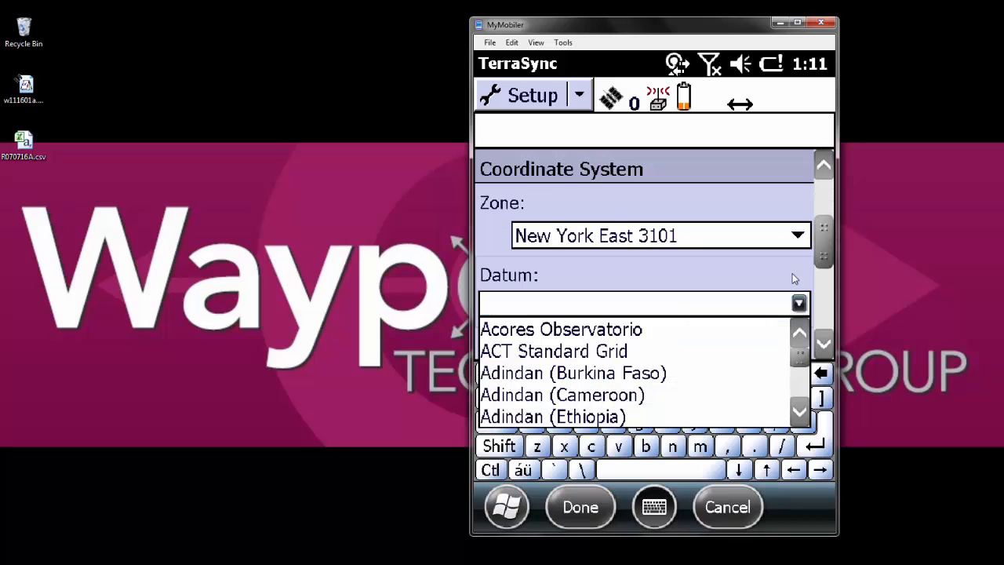
Step: Set the datum to NAD 1983 (Conus)
scroll(793, 278, down, 10)
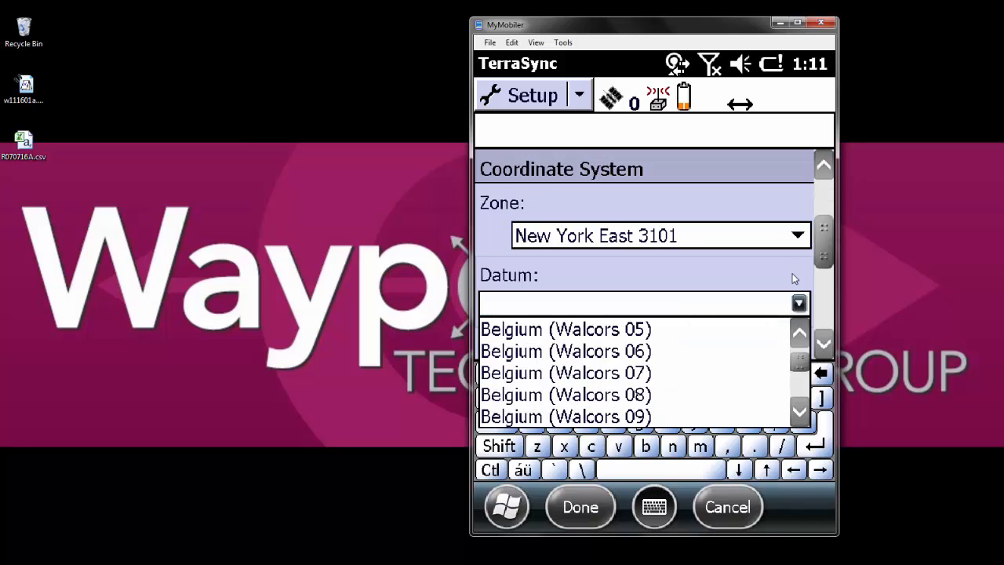
scroll(792, 278, down, 10)
scroll(792, 278, down, 3)
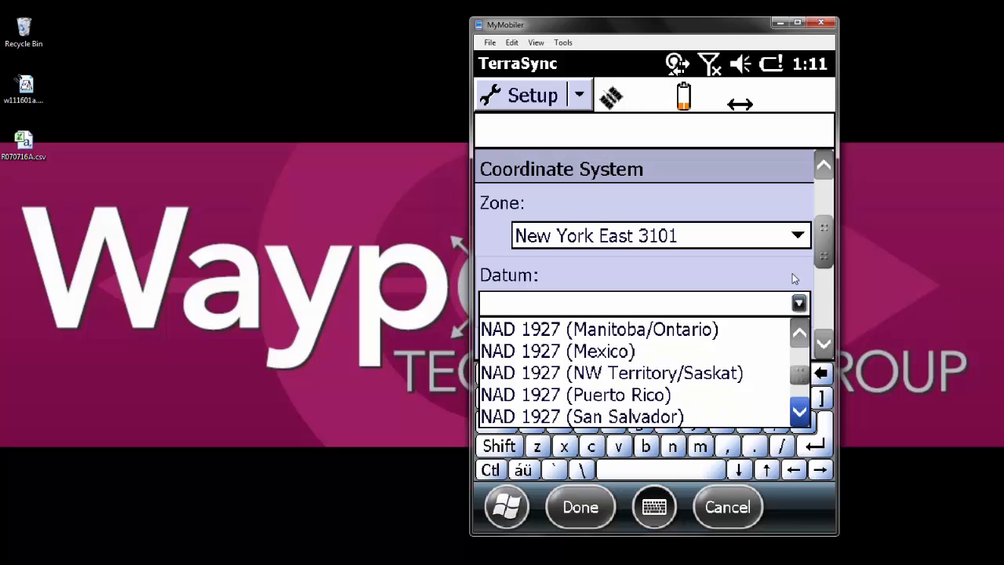
scroll(792, 274, down, 1)
scroll(792, 274, down, 3)
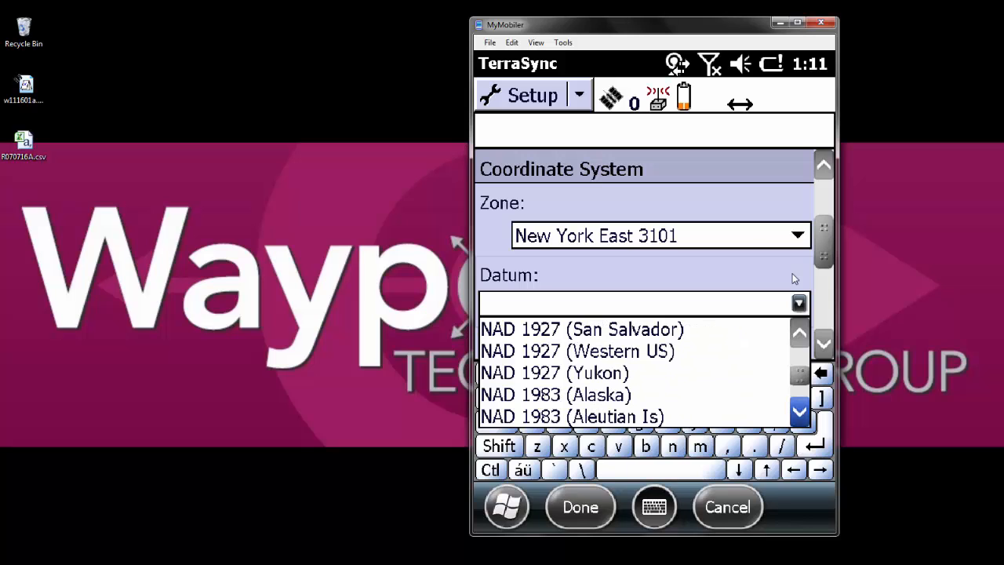
scroll(792, 274, down, 3)
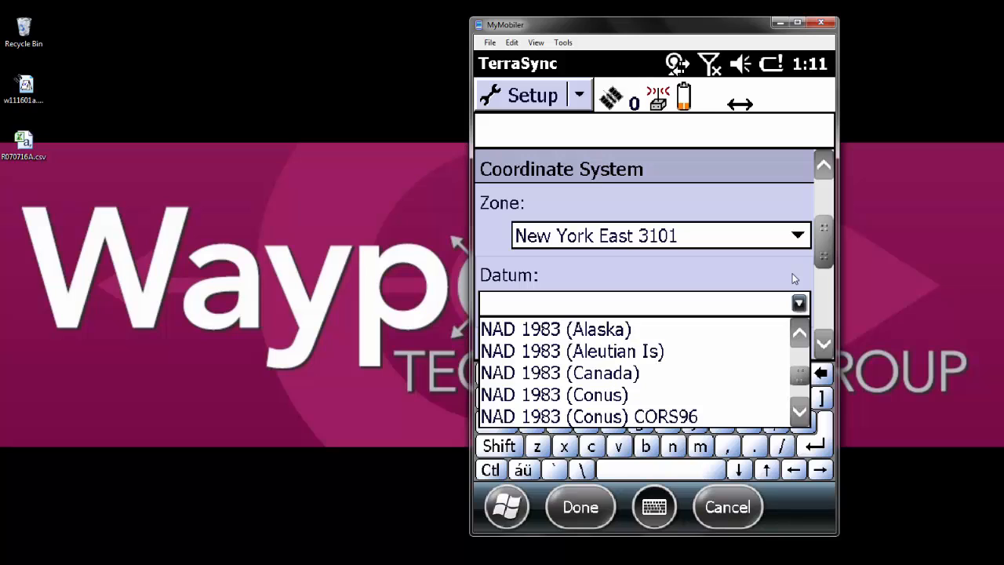
key(Return)
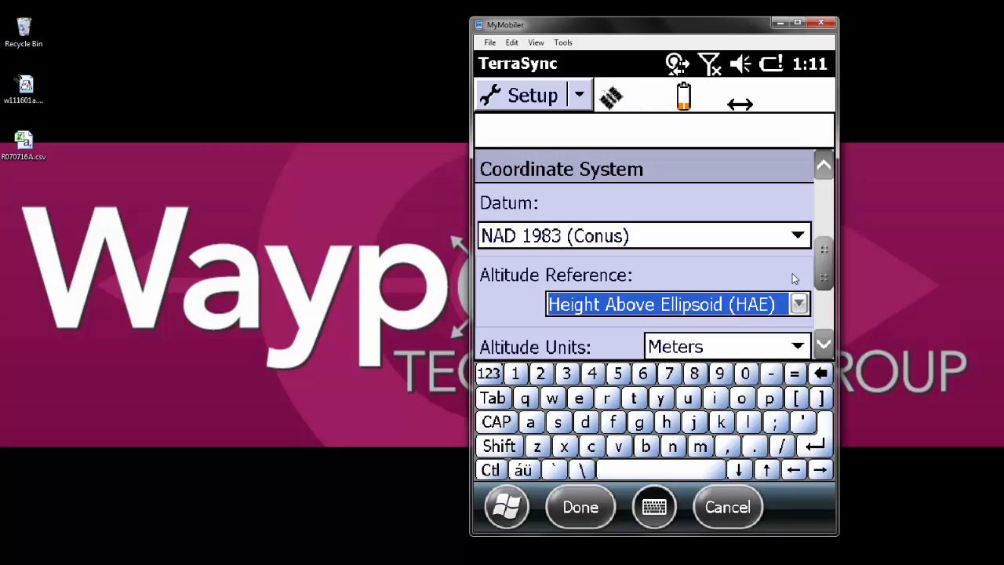
Step: Set the altitude units to US Survey Feet
scroll(792, 273, down, 1)
click(793, 274)
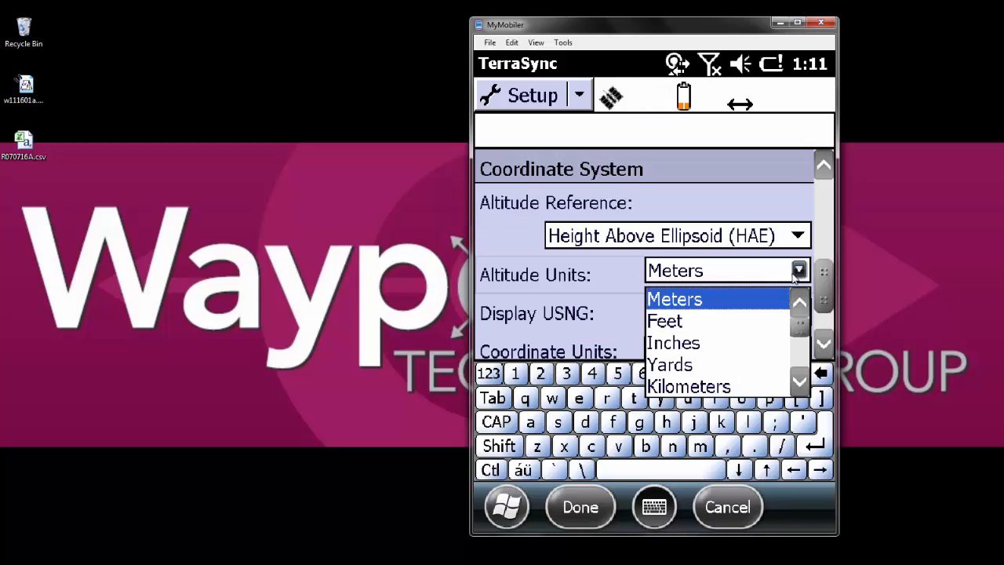
scroll(793, 277, down, 7)
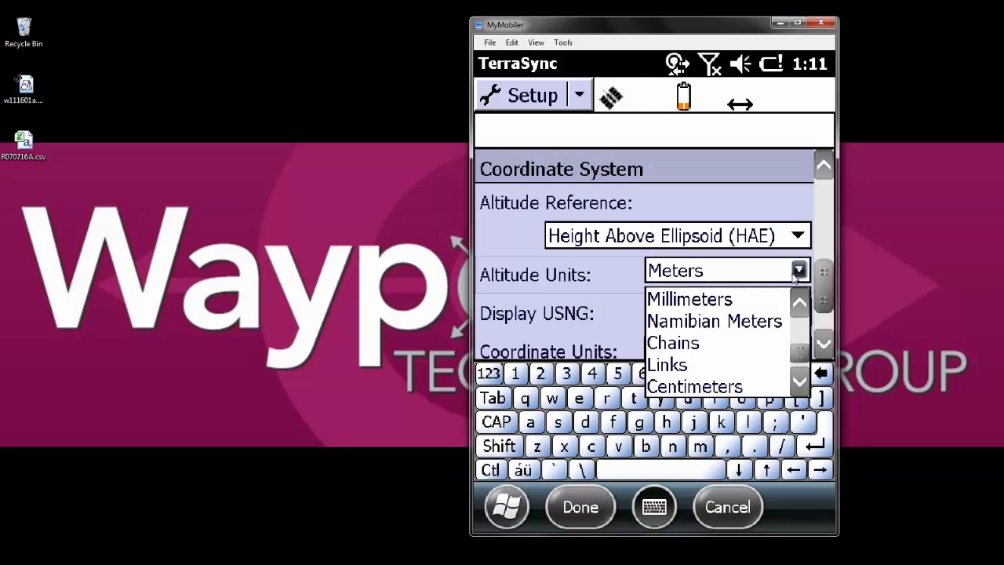
scroll(793, 277, up, 1)
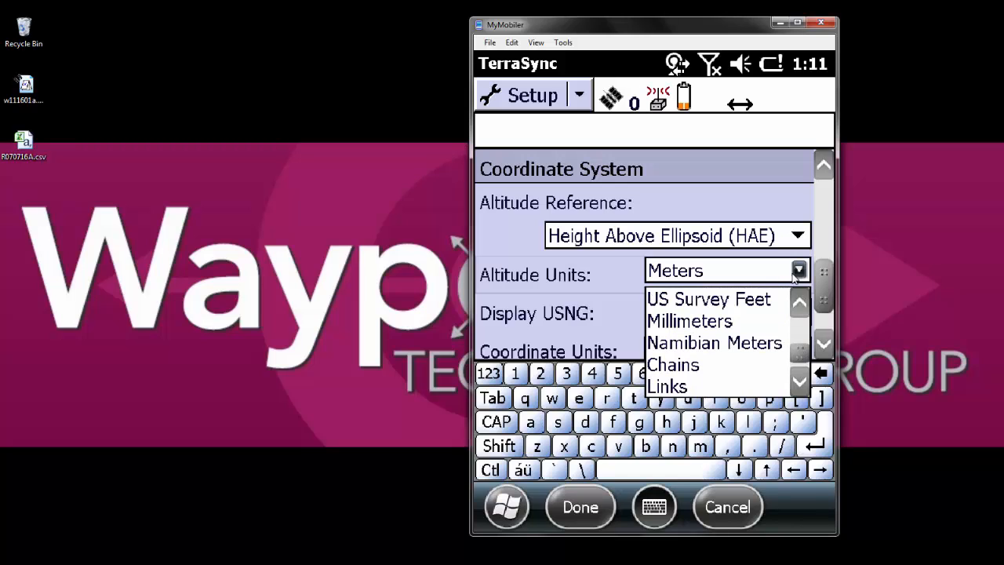
key(Return)
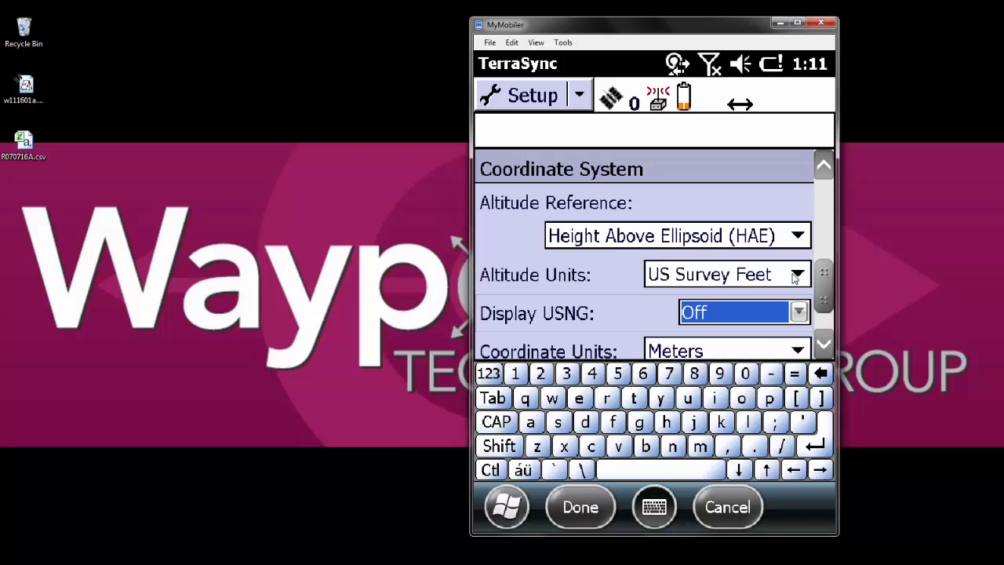
Step: Set the coordinate units to US Survey Feet and accept the coordinate system settings
scroll(794, 276, down, 2)
click(793, 274)
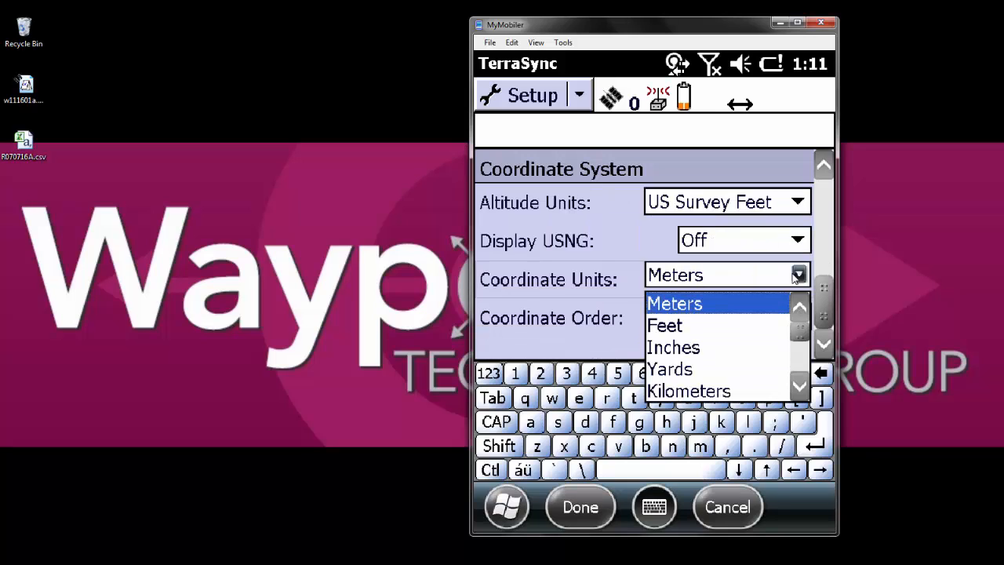
scroll(793, 275, down, 4)
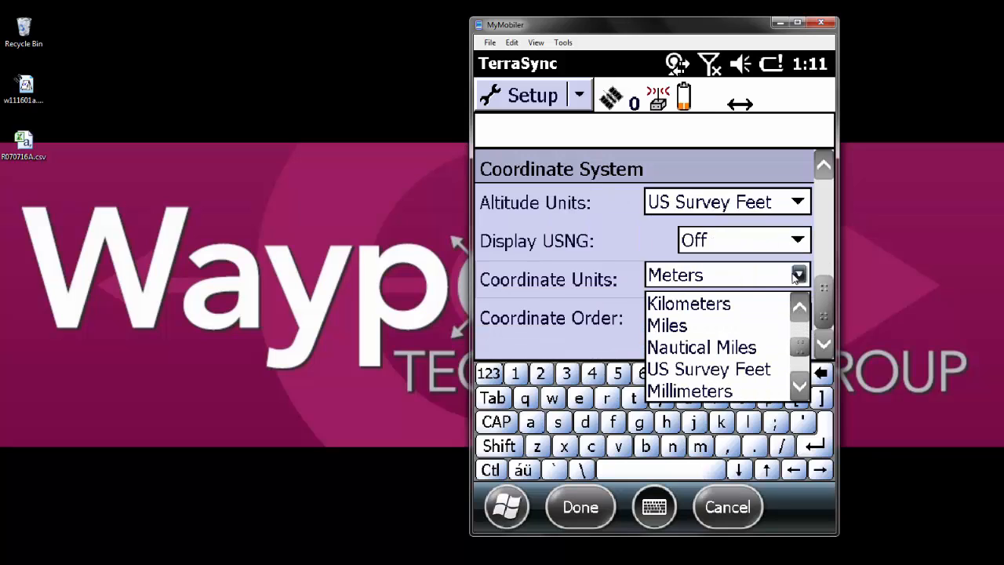
key(Return)
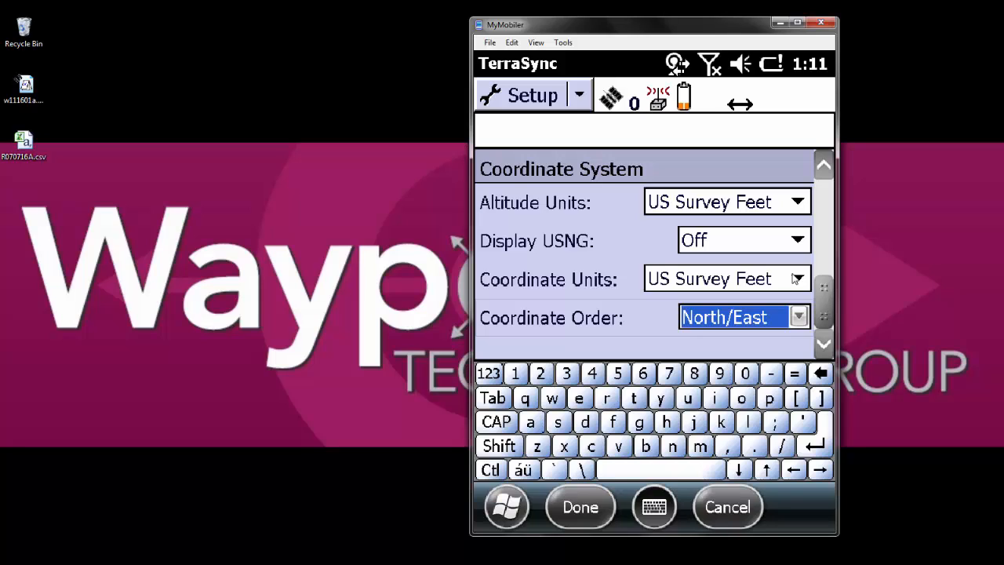
key(Return)
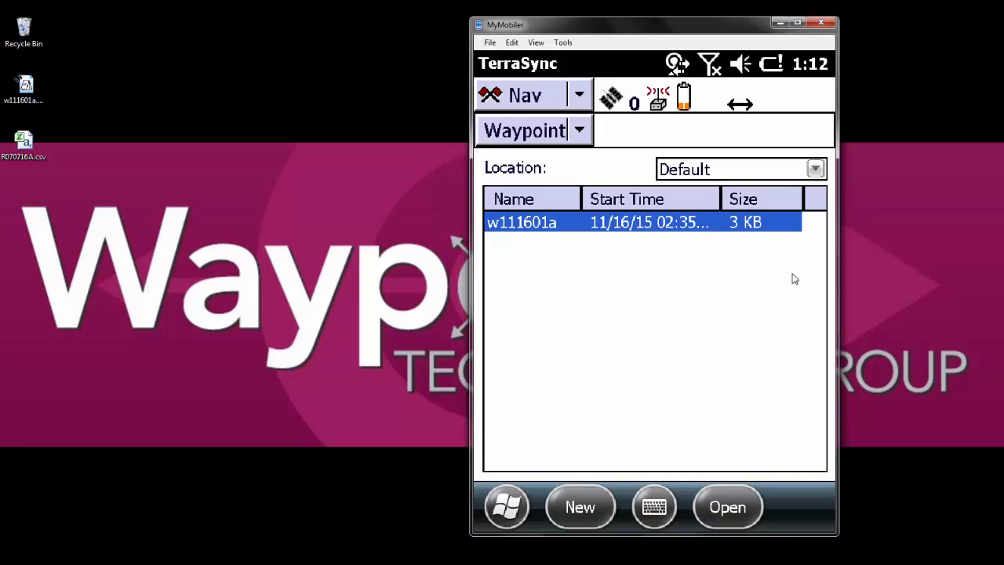
Step: Open the waypoint file w111601a and set a waypoint on the lower right part of the map's curve as the navigation target
key(Return)
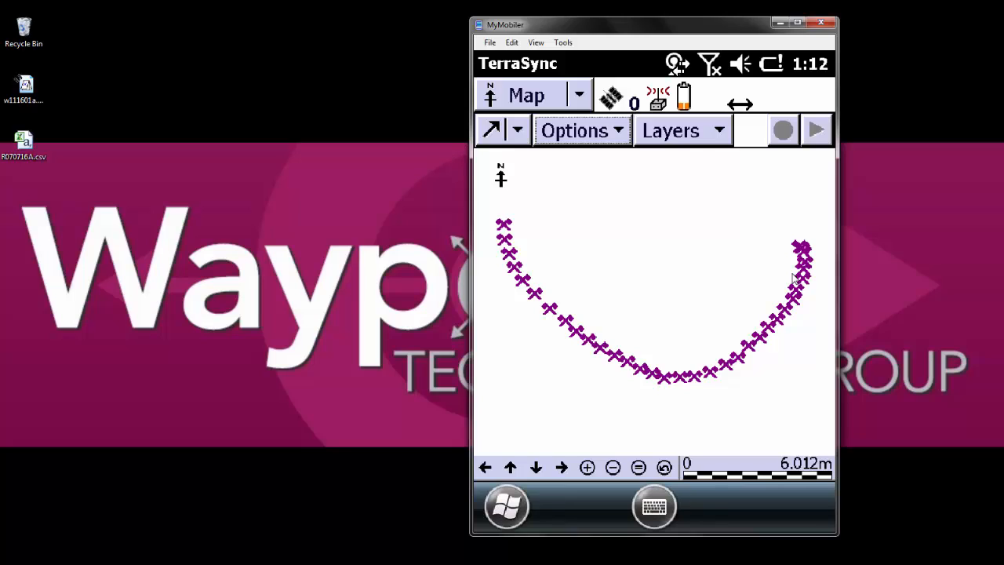
click(725, 363)
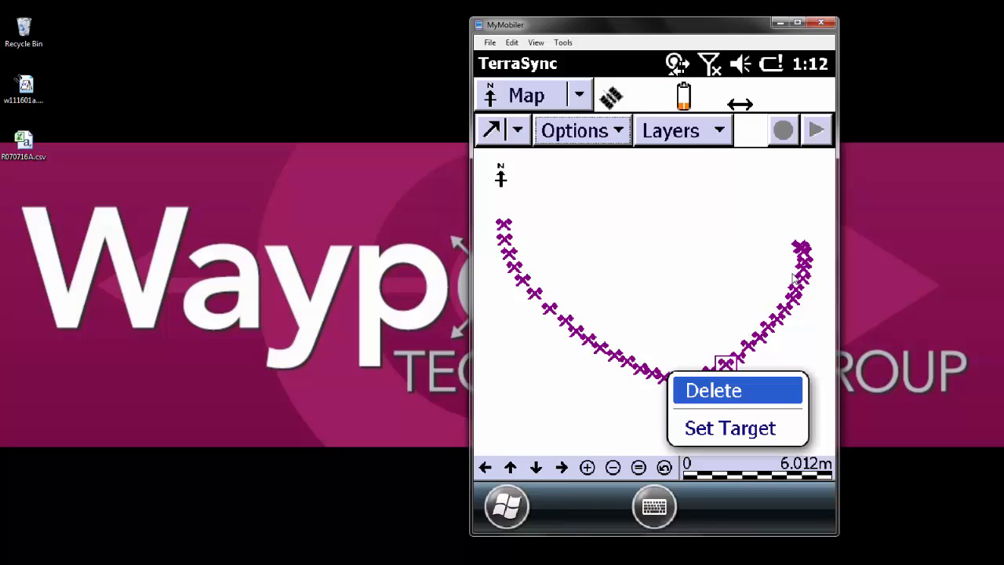
key(Down)
key(Return)
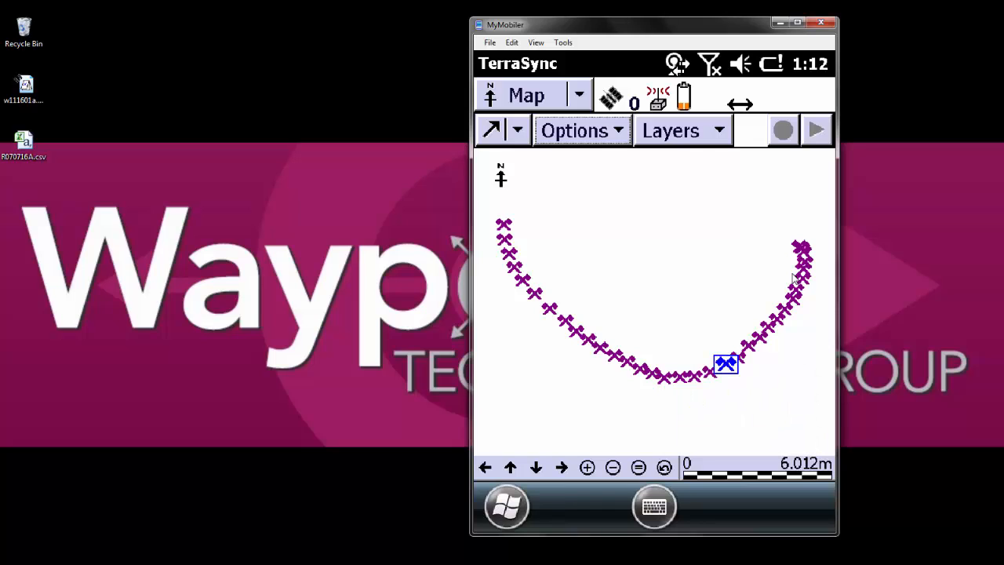
Step: Switch from the map to the Navigation section to navigate to the target waypoint
click(579, 95)
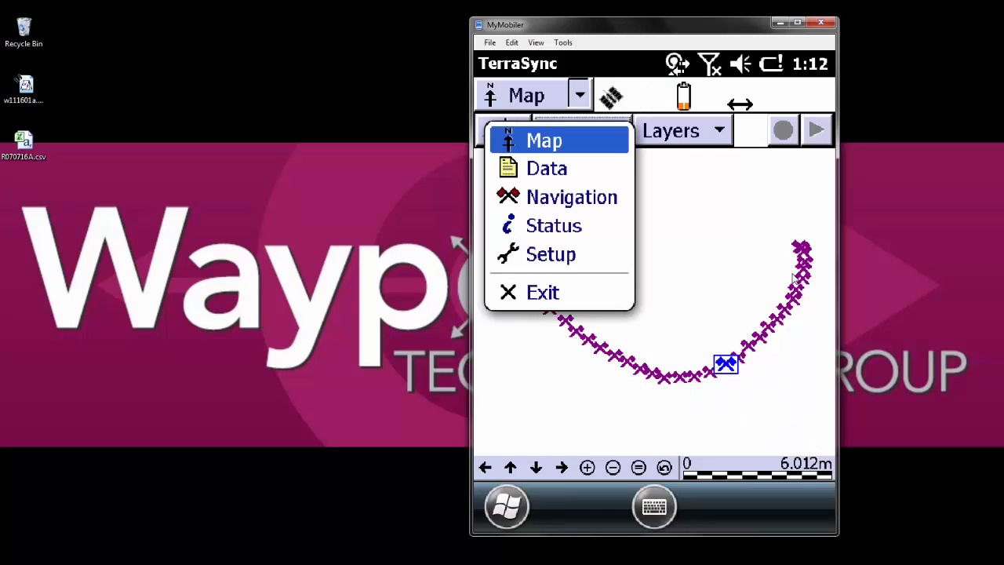
key(Down)
key(Down)
key(Return)
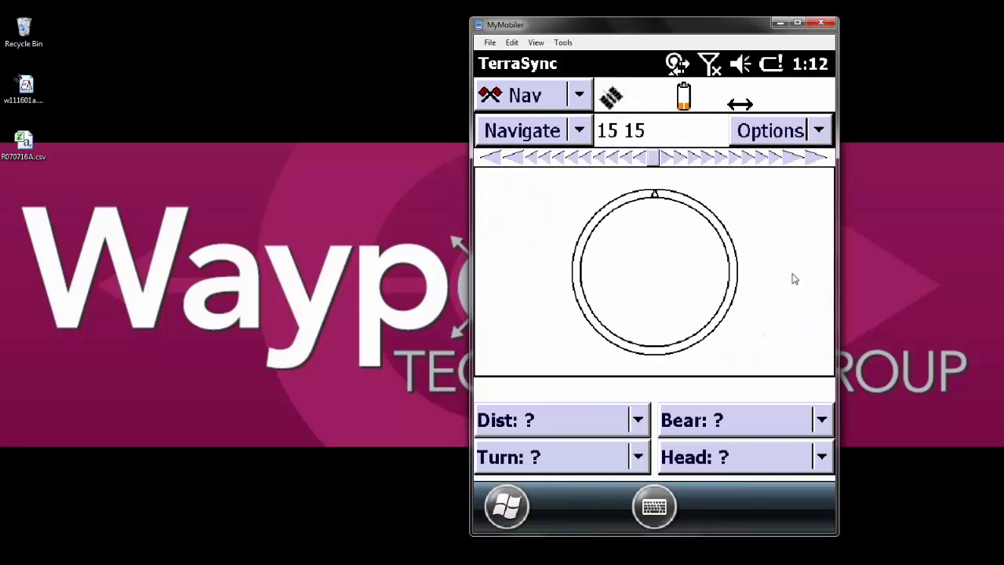